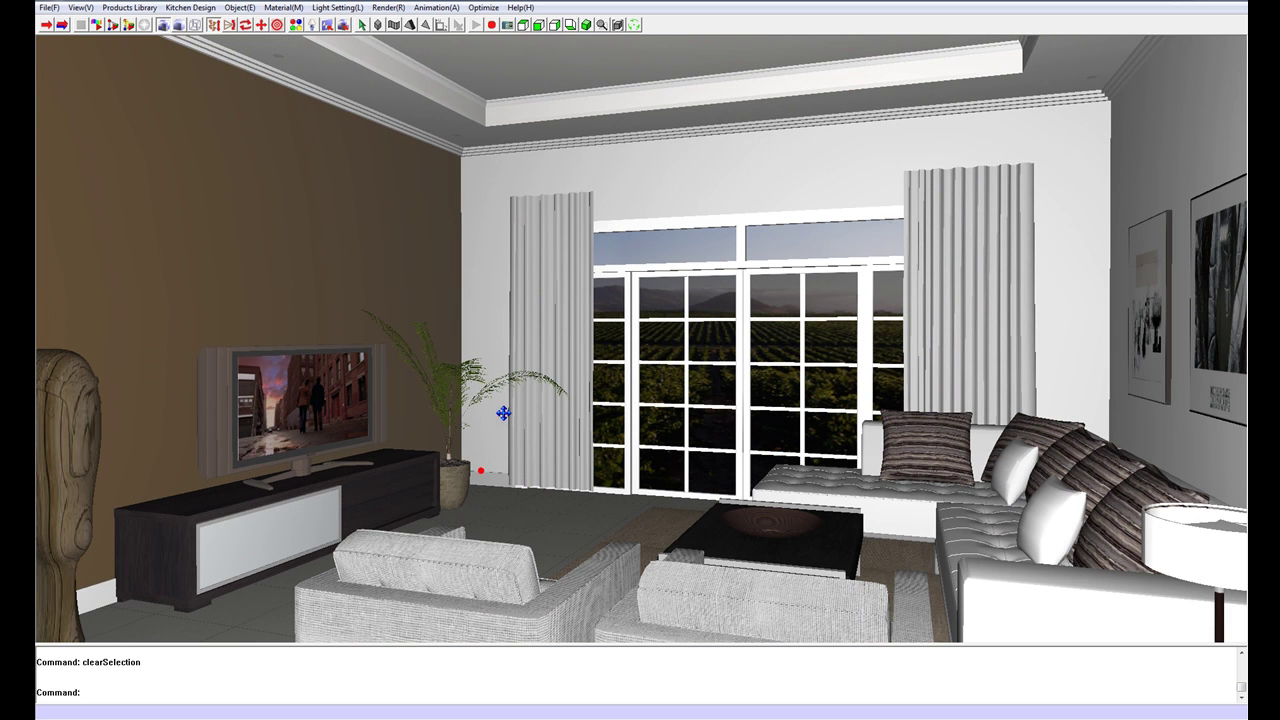
# Step: Turn the view around the room and start a radiosity solution with Normal precision and Indoor sky
pyautogui.click(503, 413)
pyautogui.press('Right')
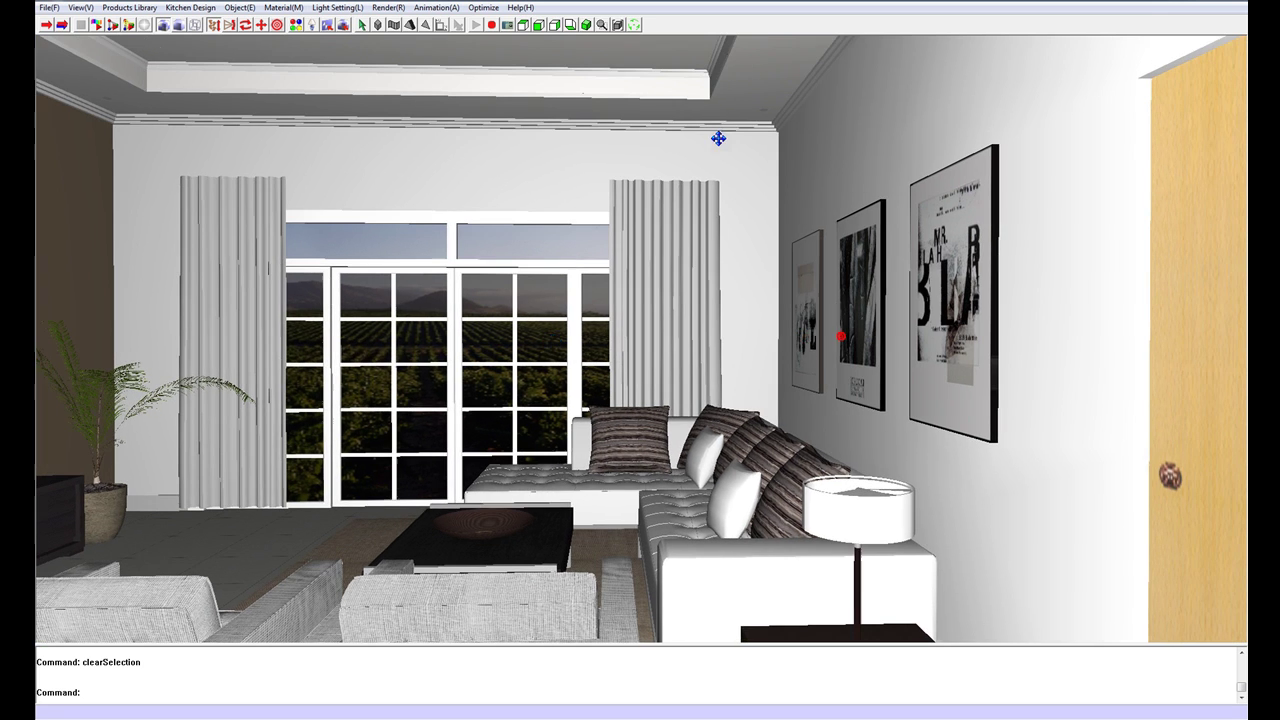
pyautogui.click(893, 423)
pyautogui.moveTo(578, 346)
pyautogui.mouseDown()
pyautogui.moveTo(651, 357)
pyautogui.moveTo(510, 335)
pyautogui.moveTo(526, 297)
pyautogui.moveTo(497, 302)
pyautogui.mouseUp()
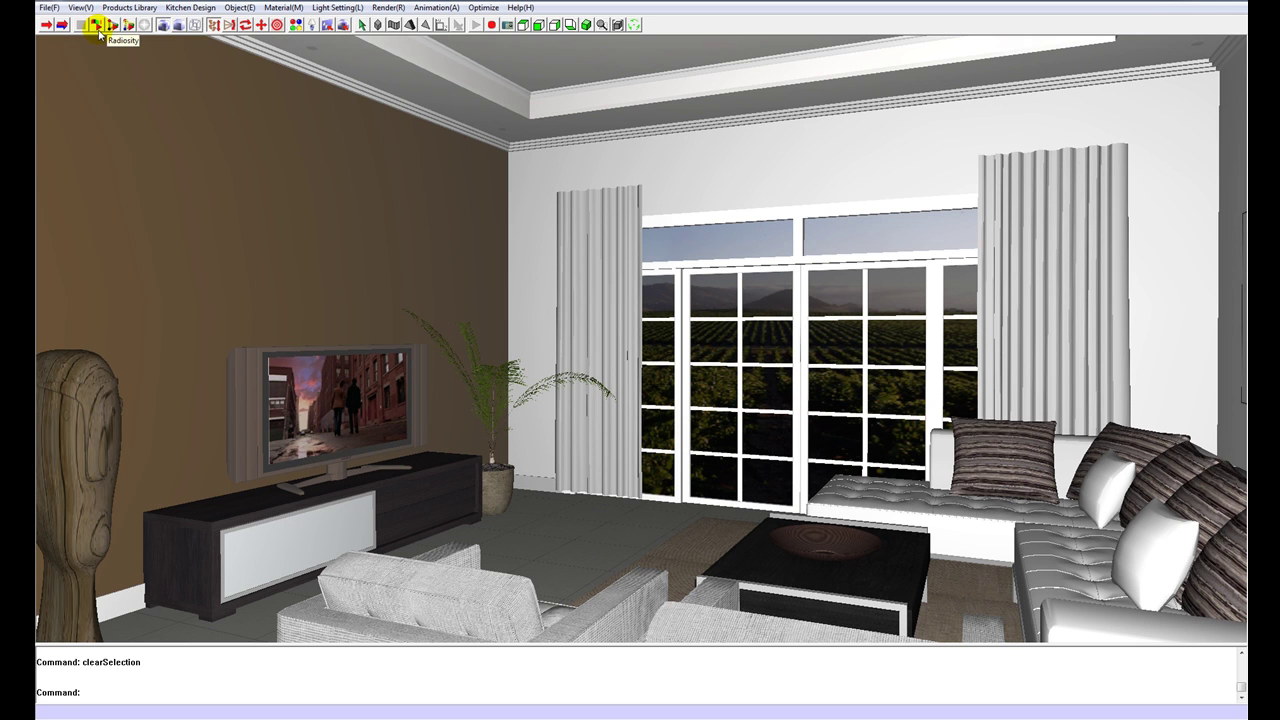
pyautogui.click(384, 8)
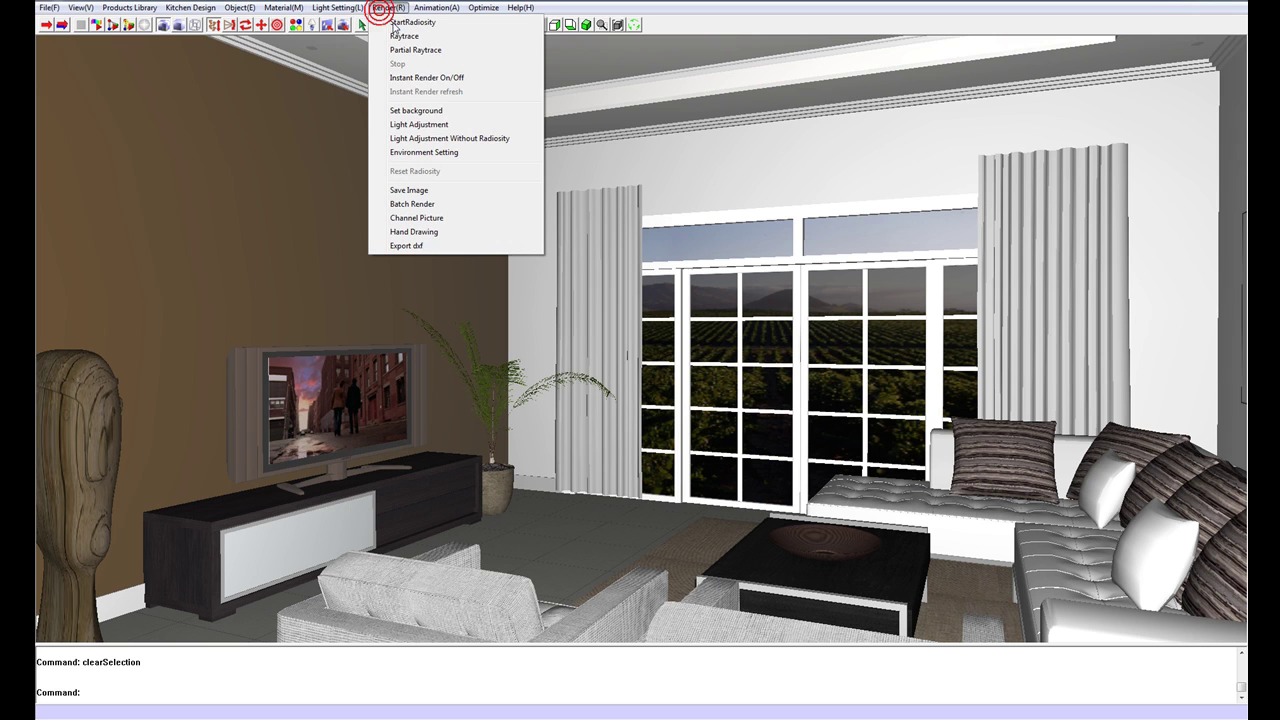
pyautogui.click(434, 23)
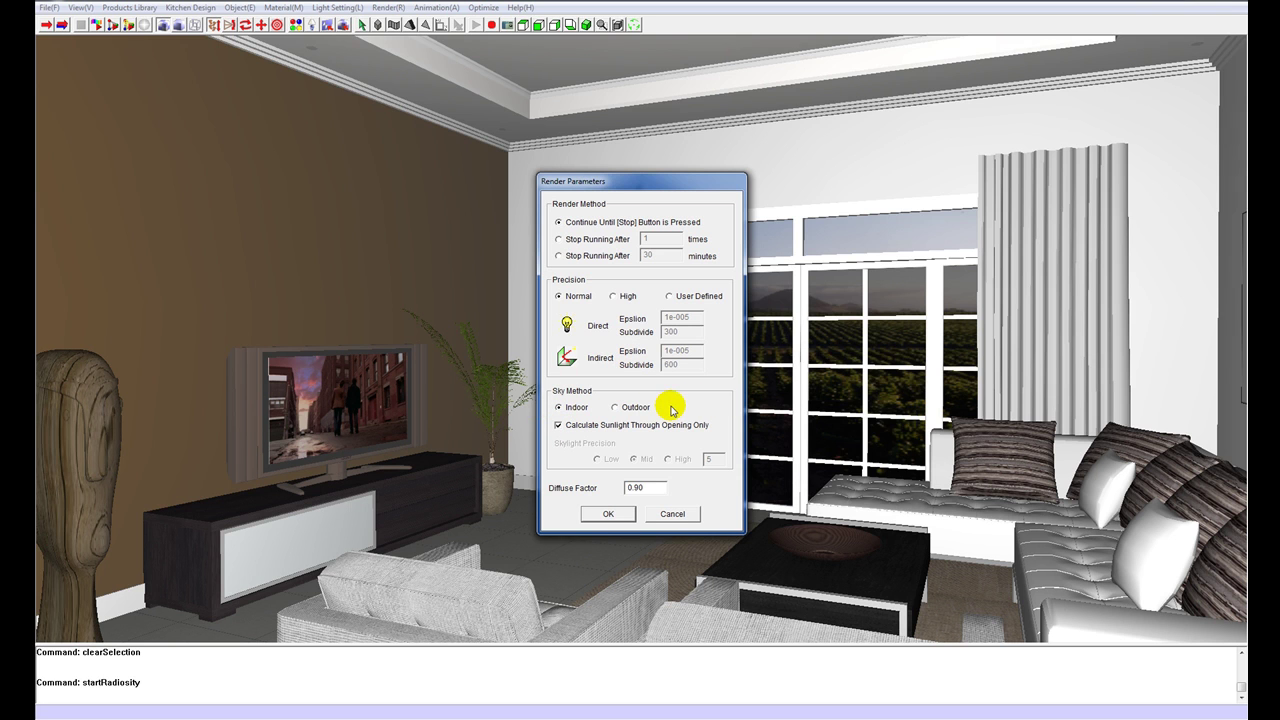
pyautogui.click(608, 515)
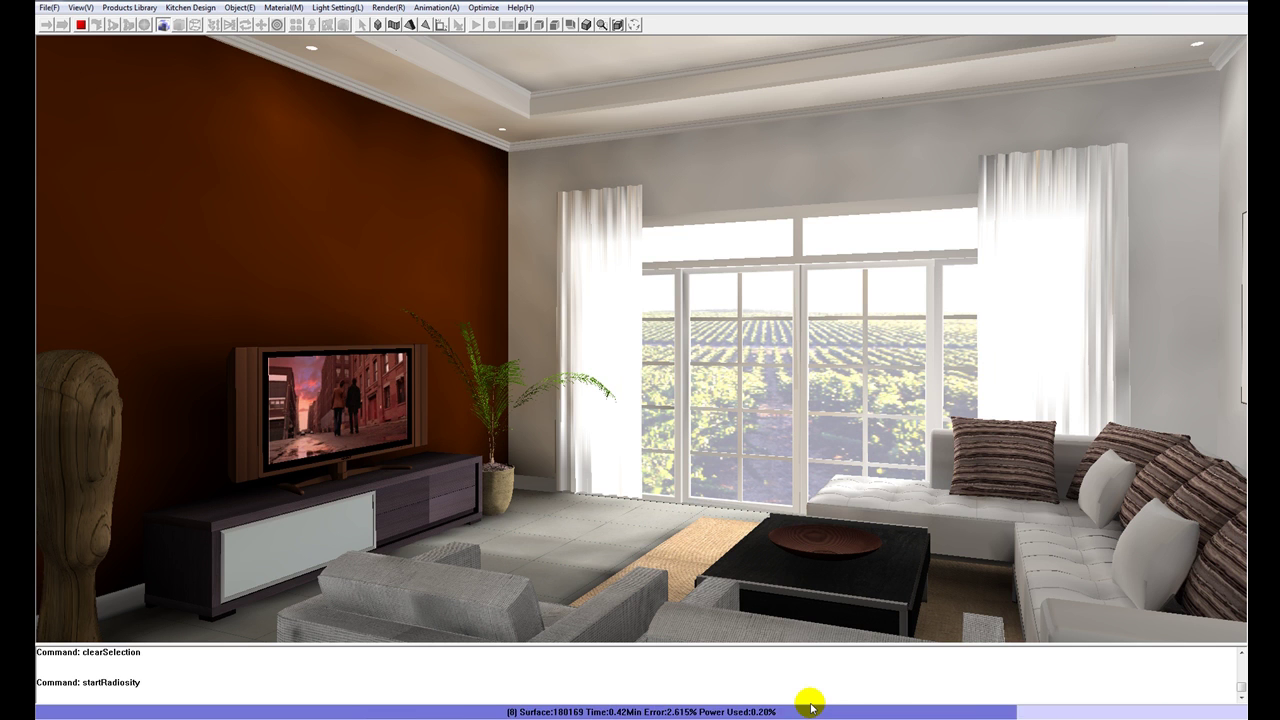
# Step: Stop the radiosity, turn the view toward the posters and door, and open the brightness adjustment
pyautogui.press('Escape')
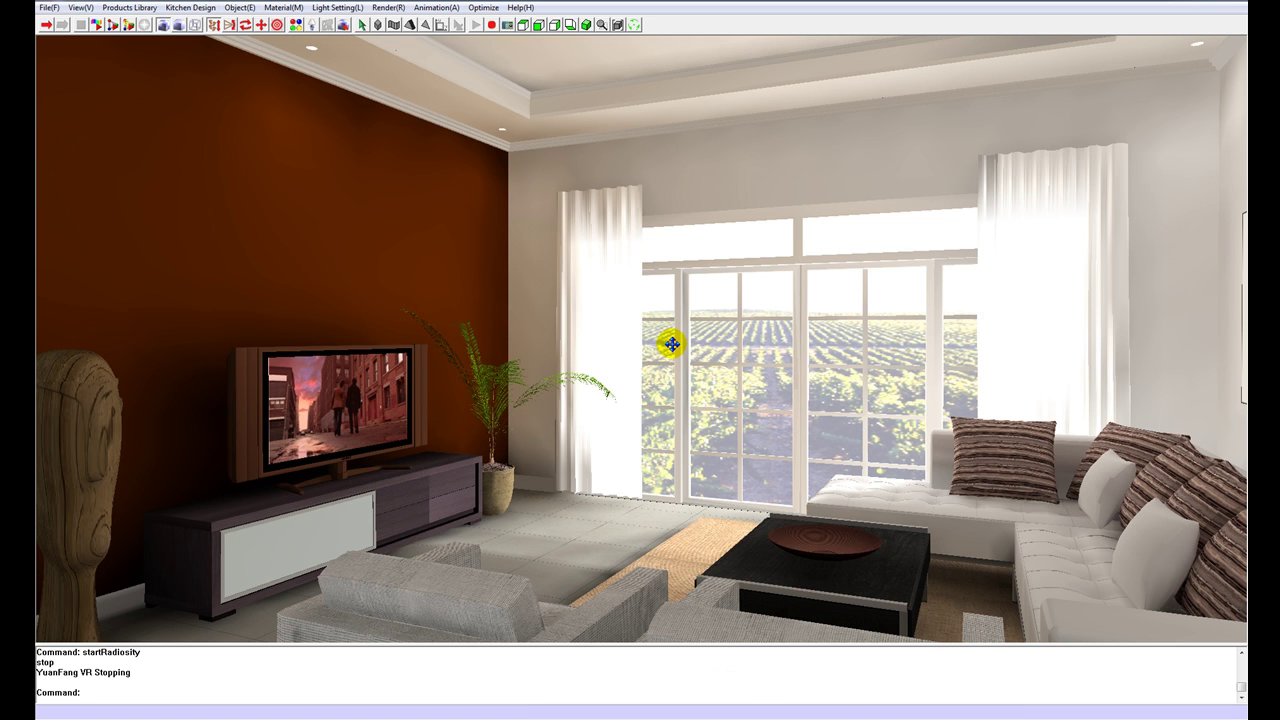
pyautogui.moveTo(757, 328)
pyautogui.mouseDown()
pyautogui.moveTo(457, 330)
pyautogui.moveTo(512, 388)
pyautogui.moveTo(512, 357)
pyautogui.mouseUp()
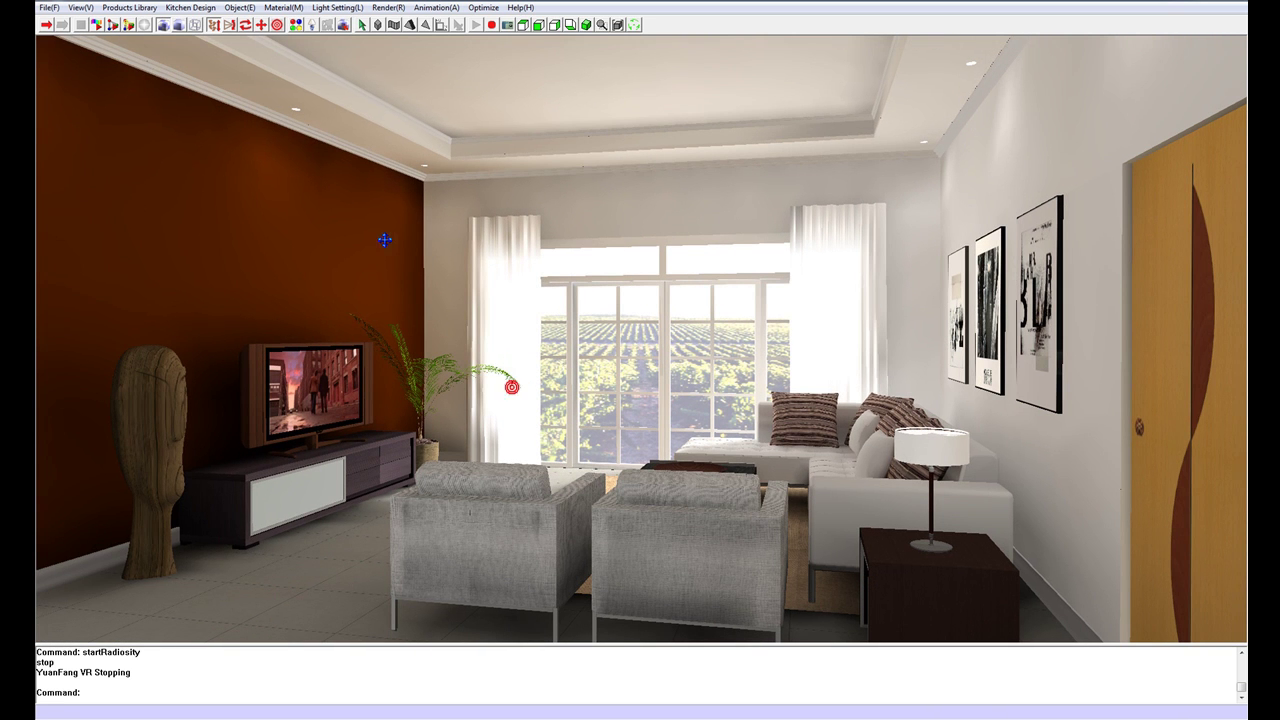
pyautogui.click(145, 25)
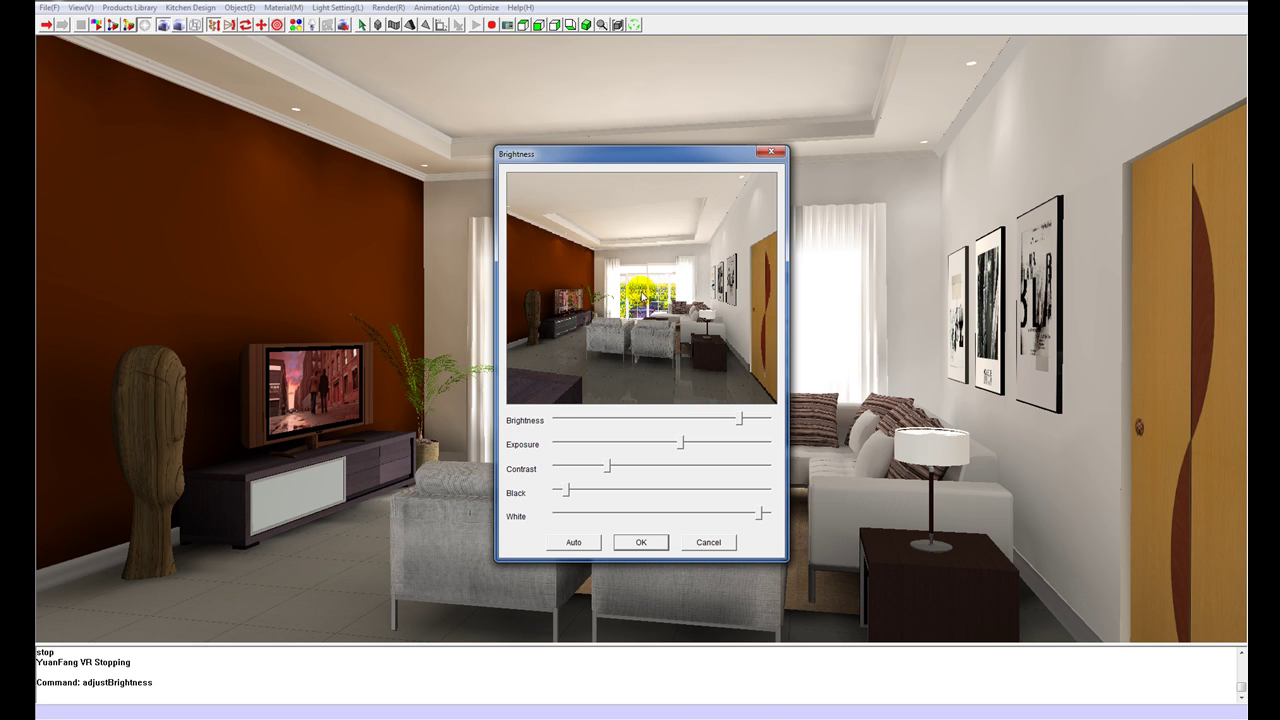
# Step: Accept the brightness settings and set the window backdrop material's brightness to 1
pyautogui.click(643, 539)
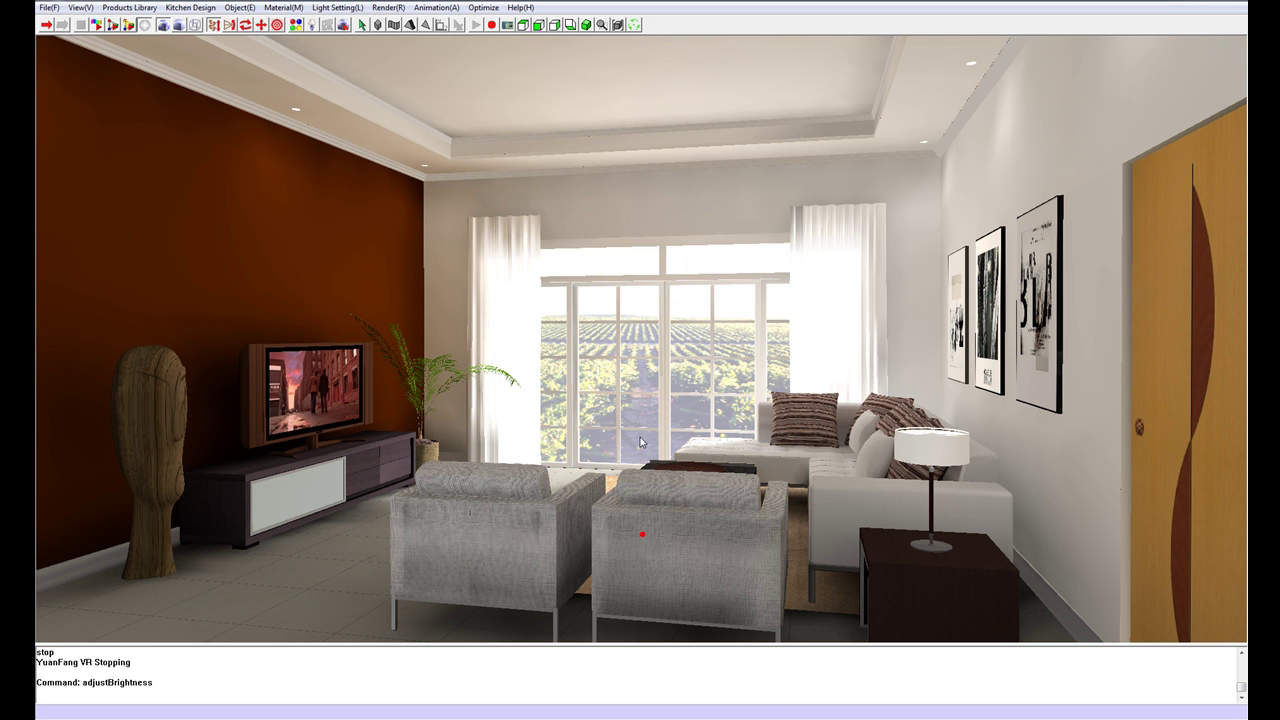
pyautogui.scroll(5, 631, 443)
pyautogui.scroll(-5, 606, 456)
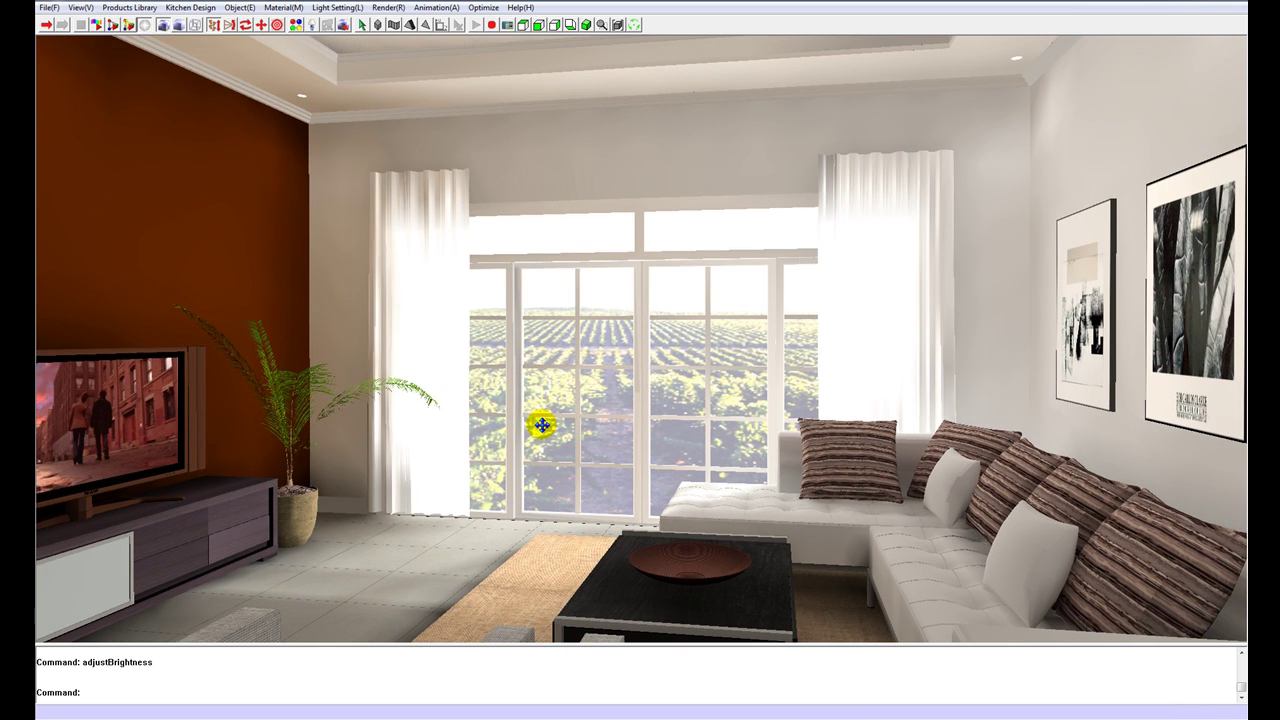
pyautogui.click(296, 24)
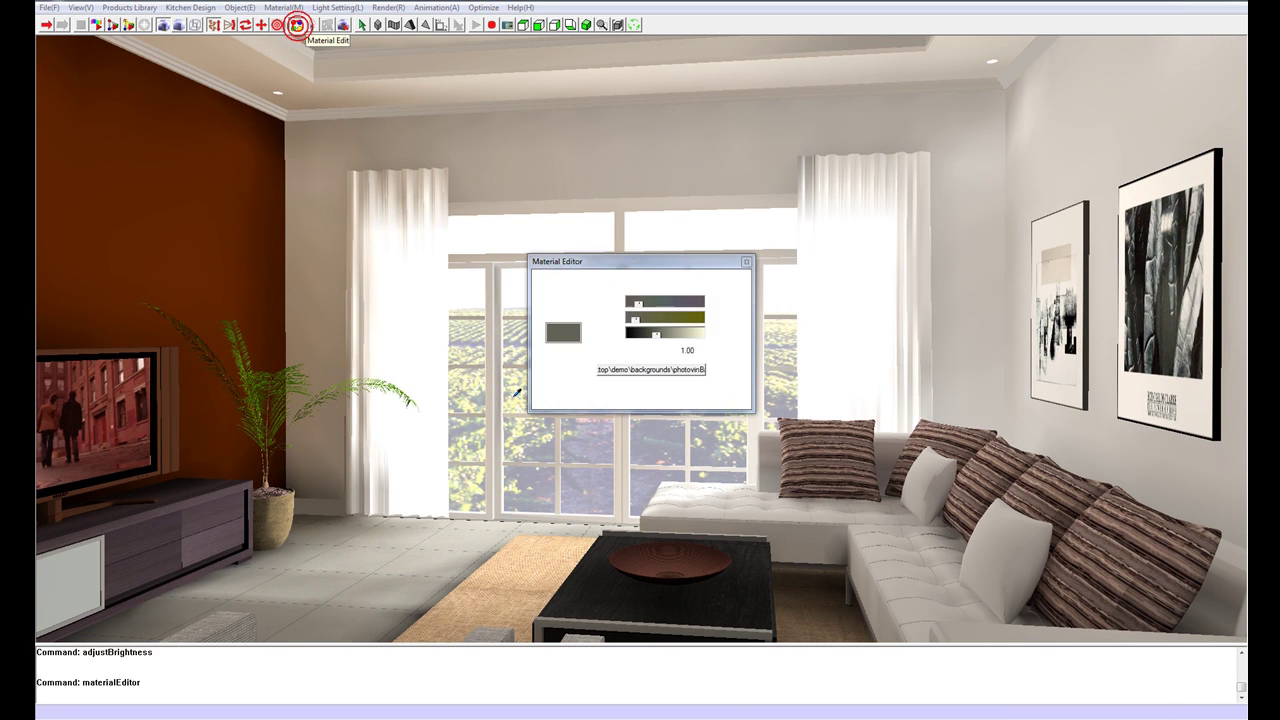
pyautogui.click(514, 396)
pyautogui.doubleClick(694, 351)
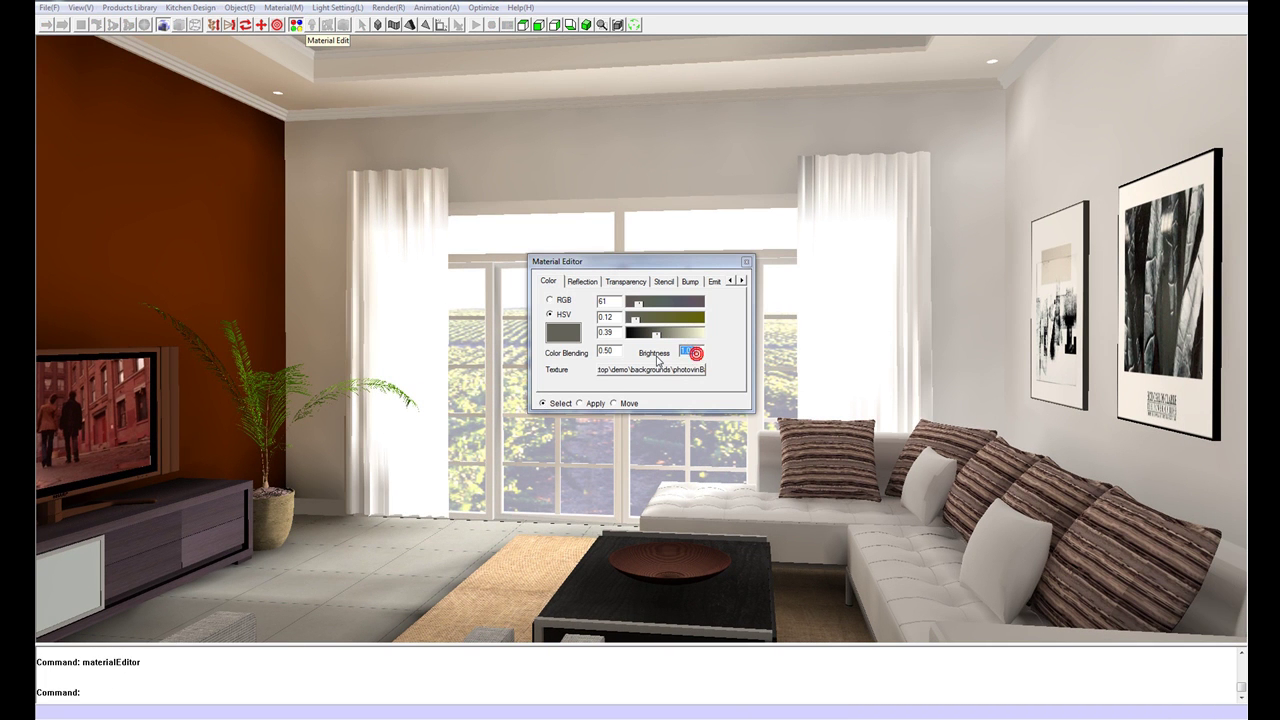
pyautogui.write('1')
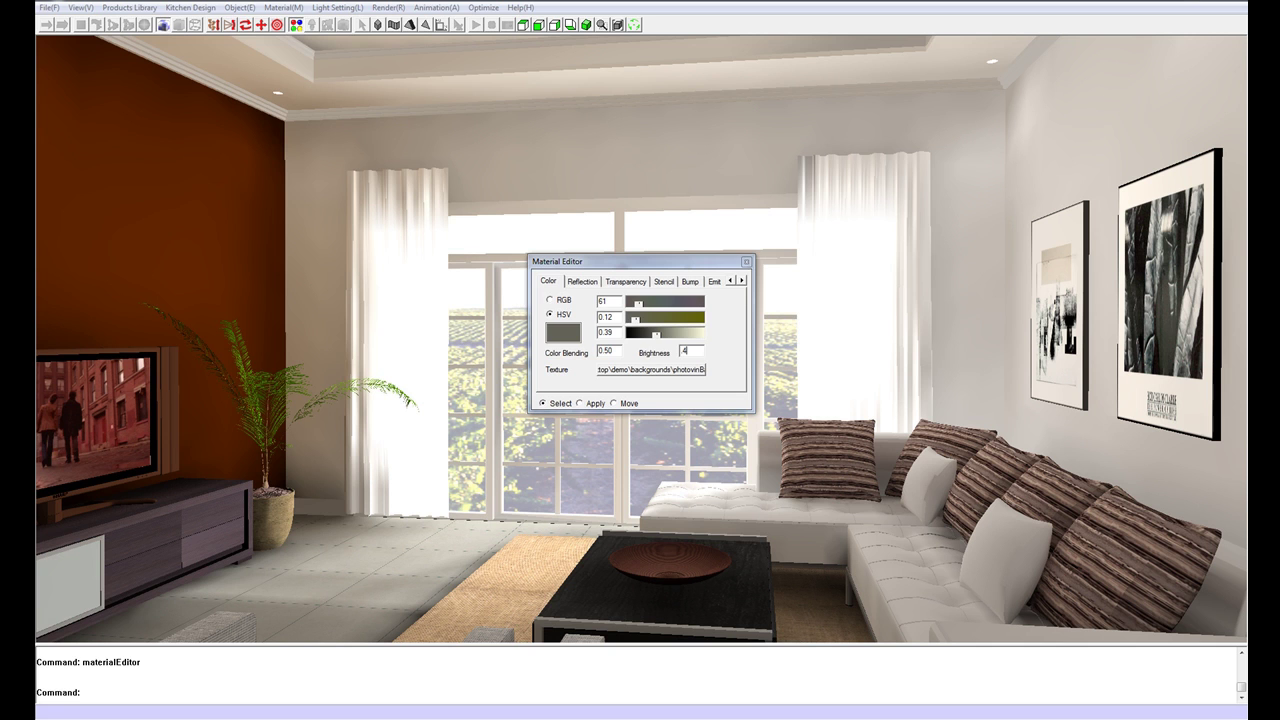
pyautogui.click(745, 261)
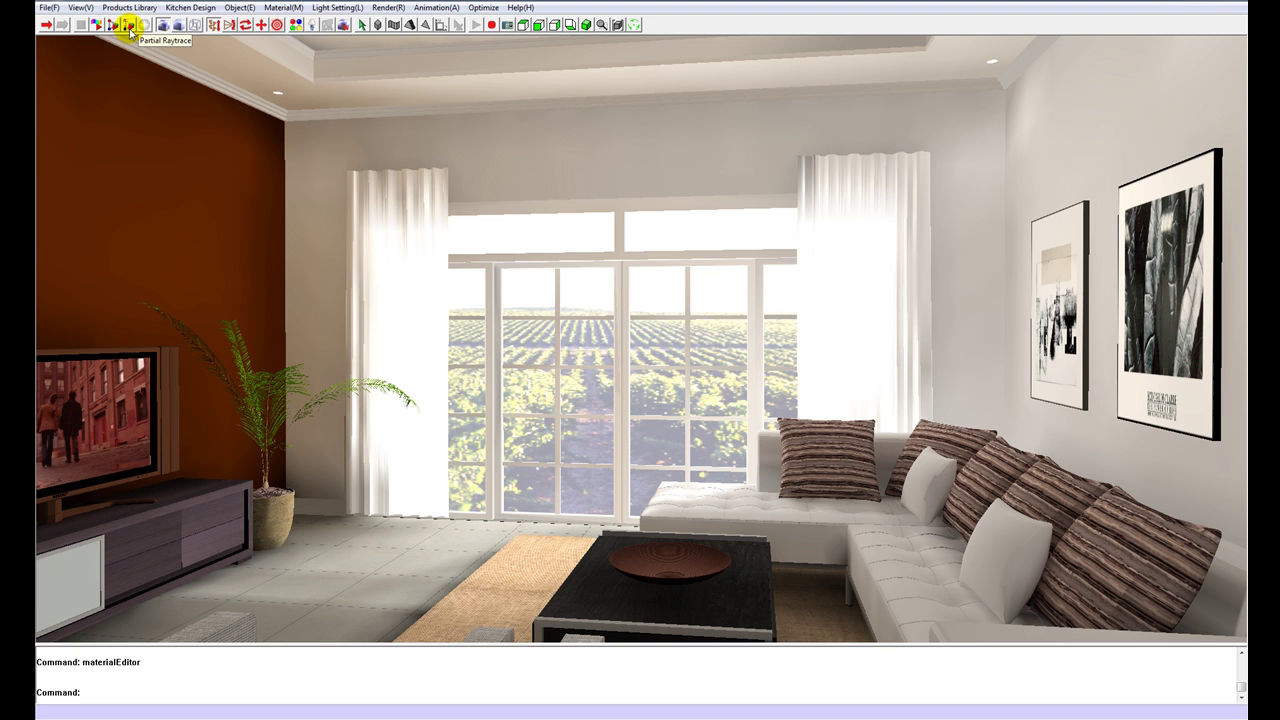
# Step: Partial-raytrace a rectangle over the window, then stop the raytrace
pyautogui.click(130, 30)
pyautogui.click(604, 418)
pyautogui.click(521, 234)
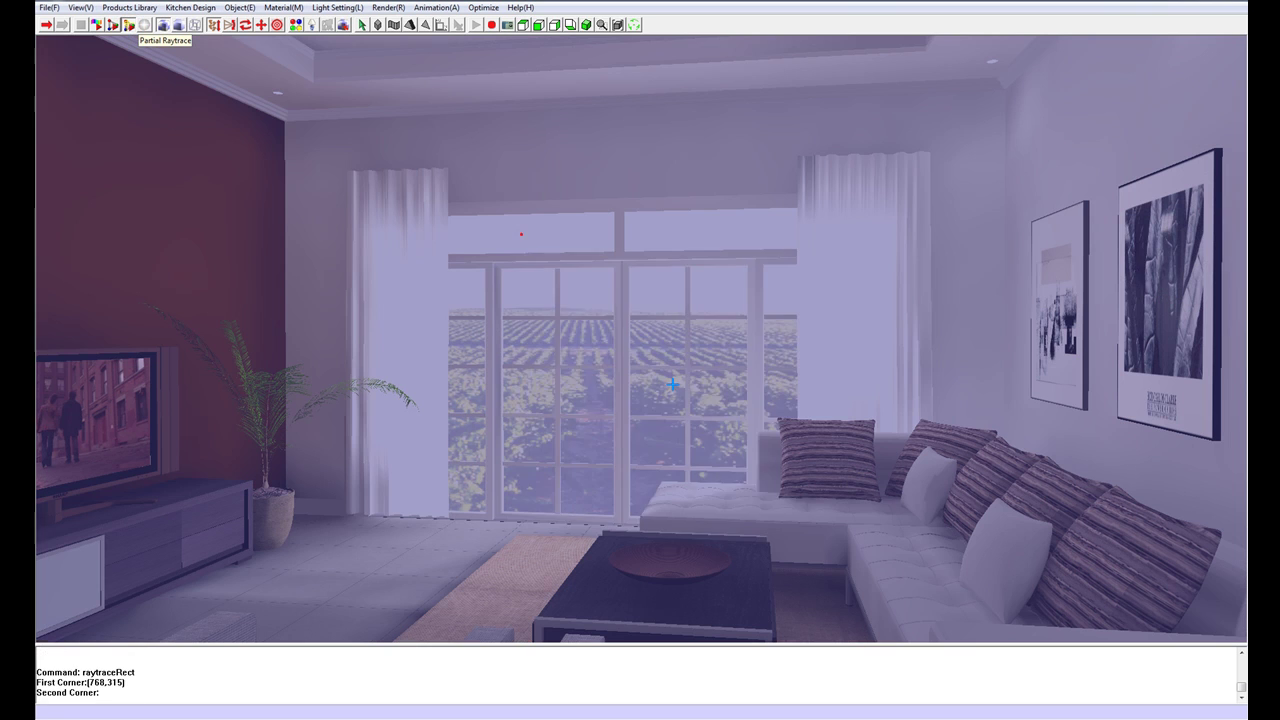
pyautogui.click(811, 525)
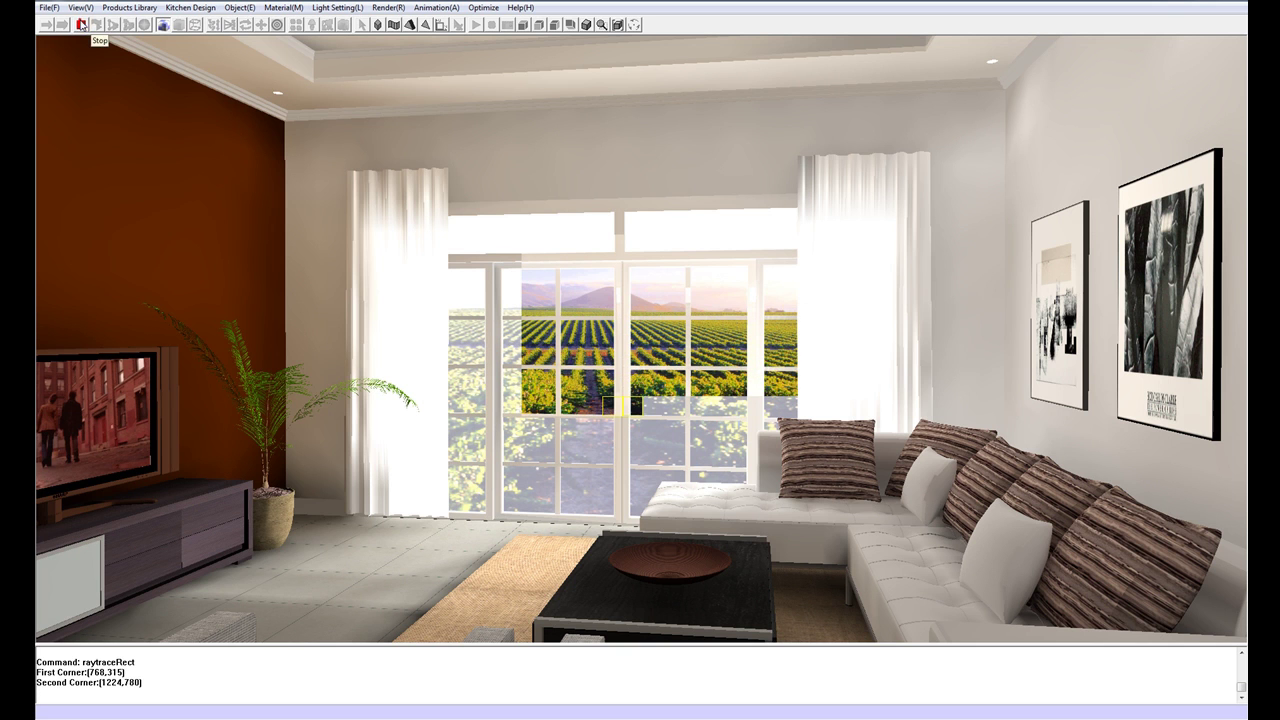
pyautogui.click(80, 24)
# Step: Change the window backdrop material's brightness to 3 in the Material Editor
pyautogui.click(295, 24)
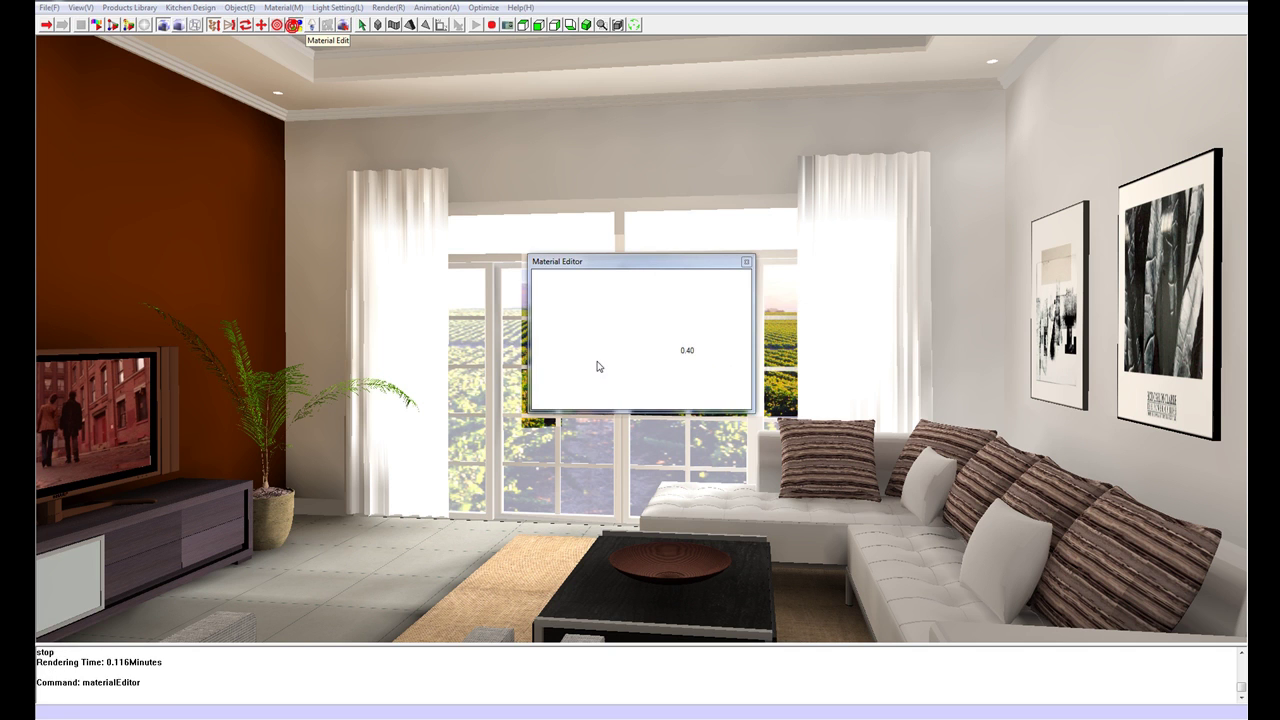
pyautogui.doubleClick(683, 352)
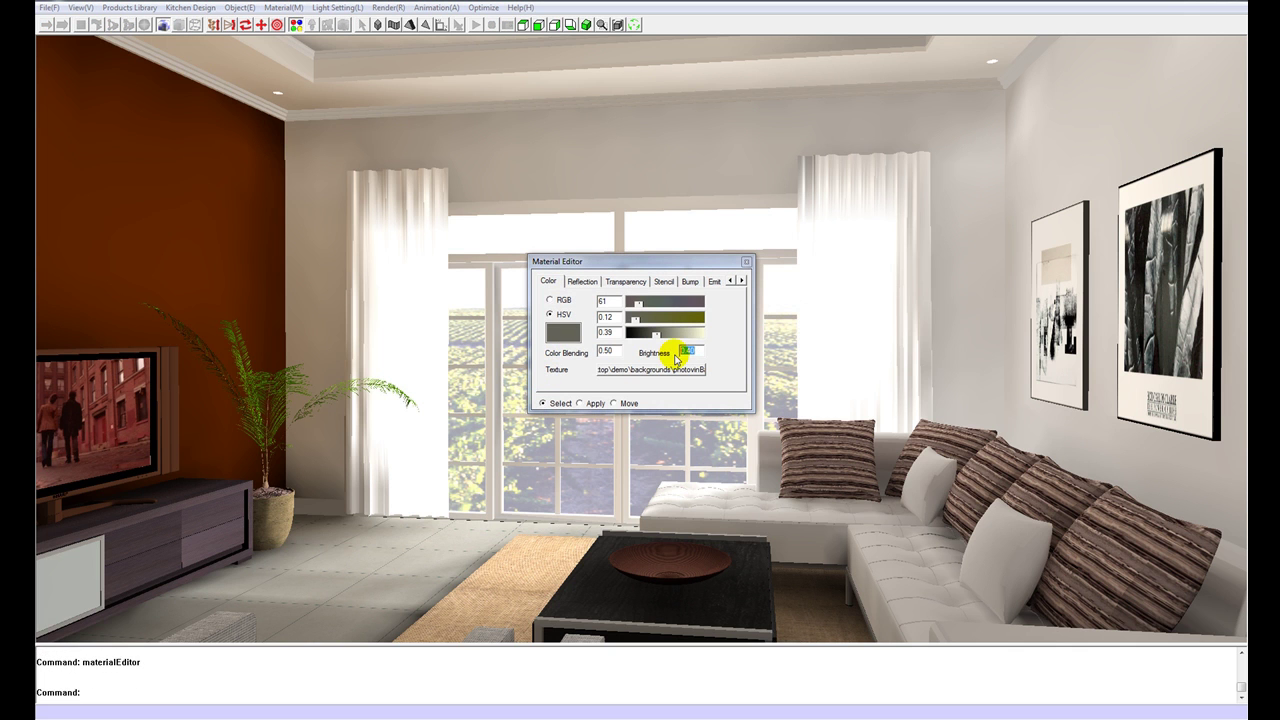
pyautogui.press('BackSpace')
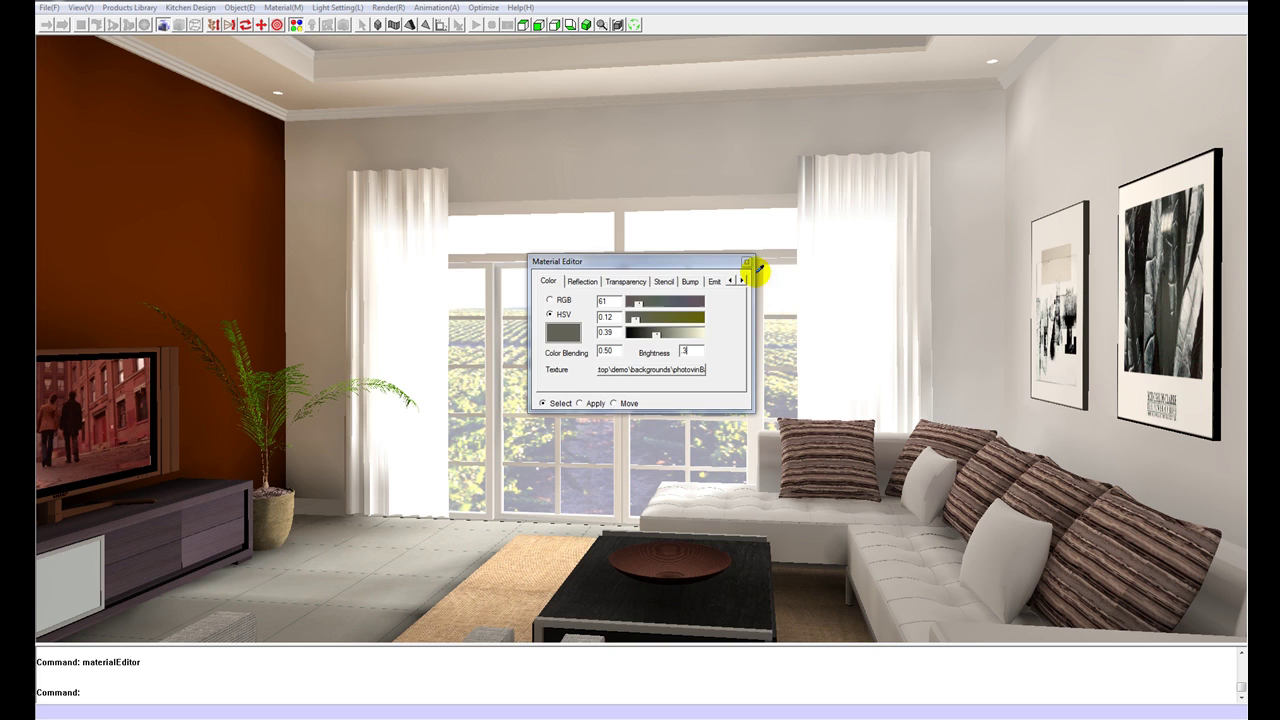
pyautogui.click(745, 261)
# Step: Tilt the view down toward the floor by the window and partial-raytrace a floor patch
pyautogui.moveTo(935, 370); pyautogui.dragTo(263, 54)
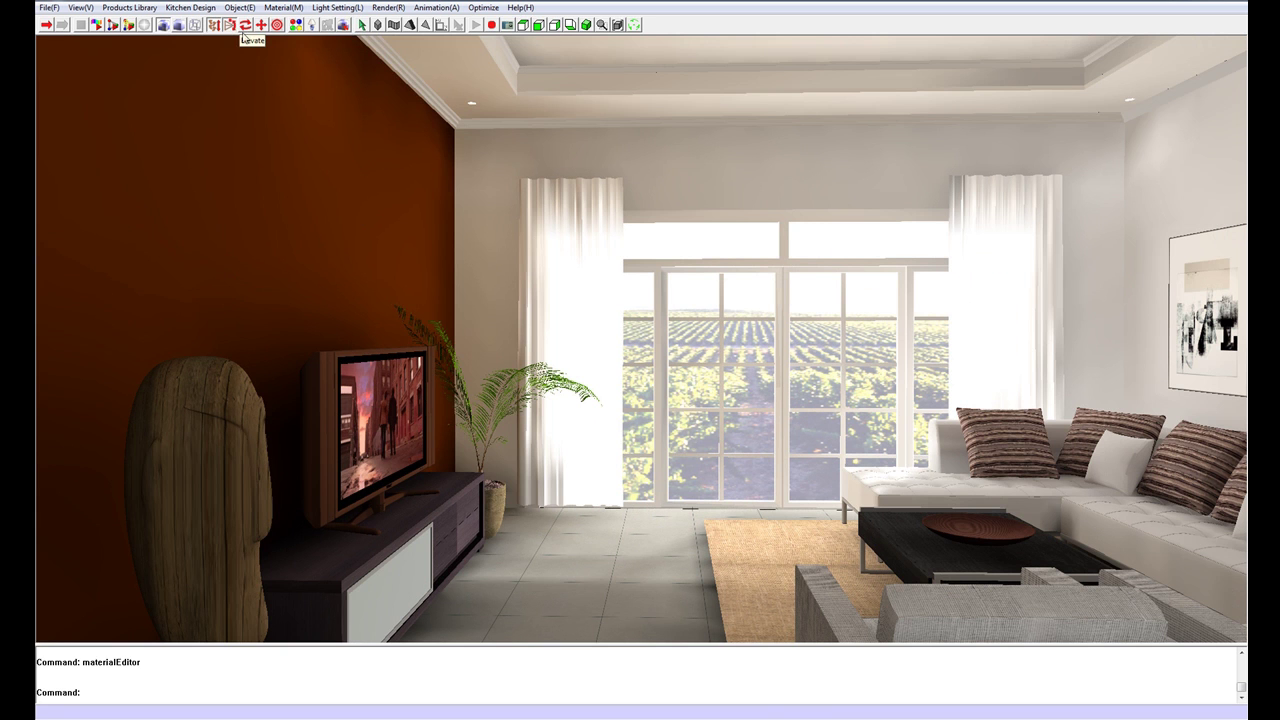
pyautogui.click(245, 25)
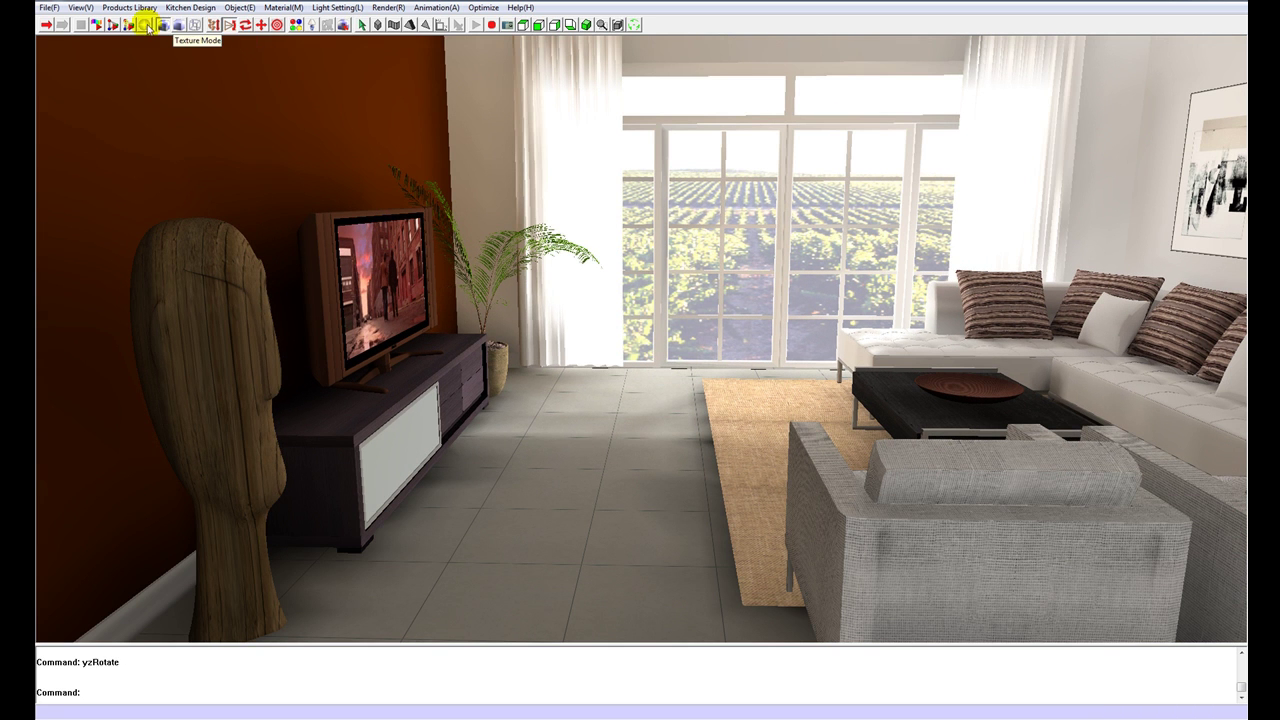
pyautogui.click(130, 25)
pyautogui.click(604, 418)
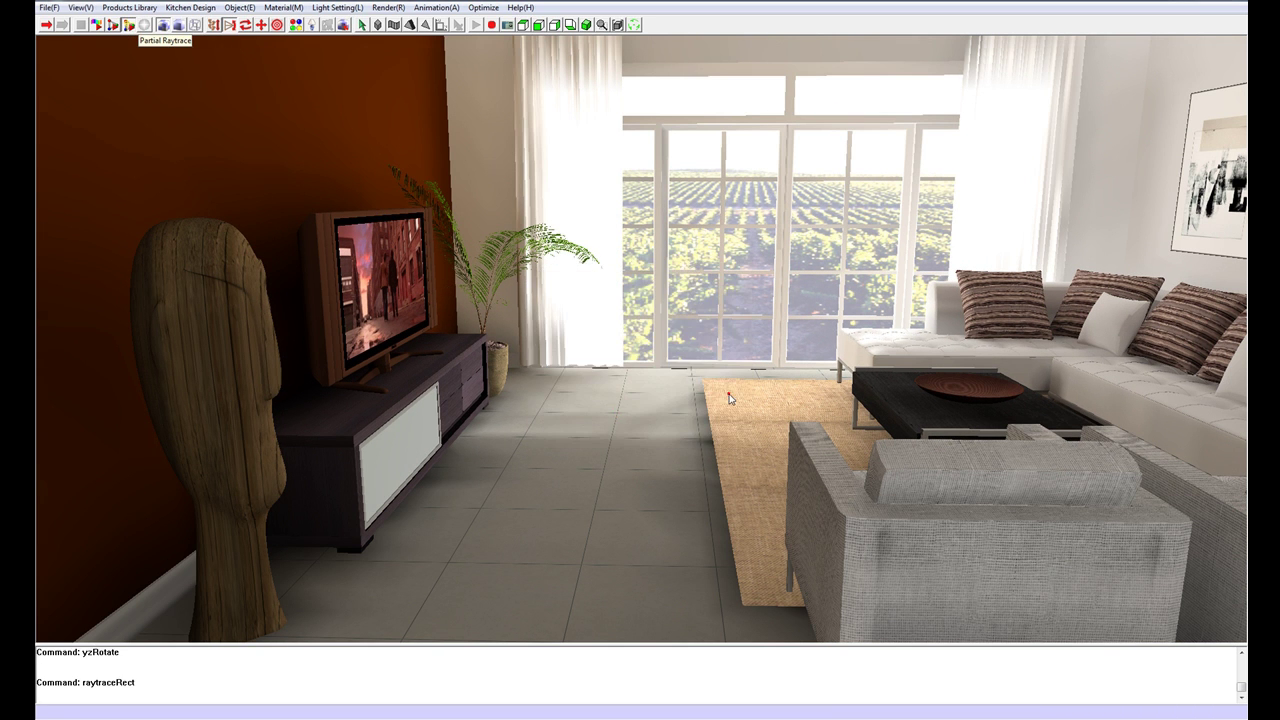
pyautogui.click(746, 396)
pyautogui.click(540, 539)
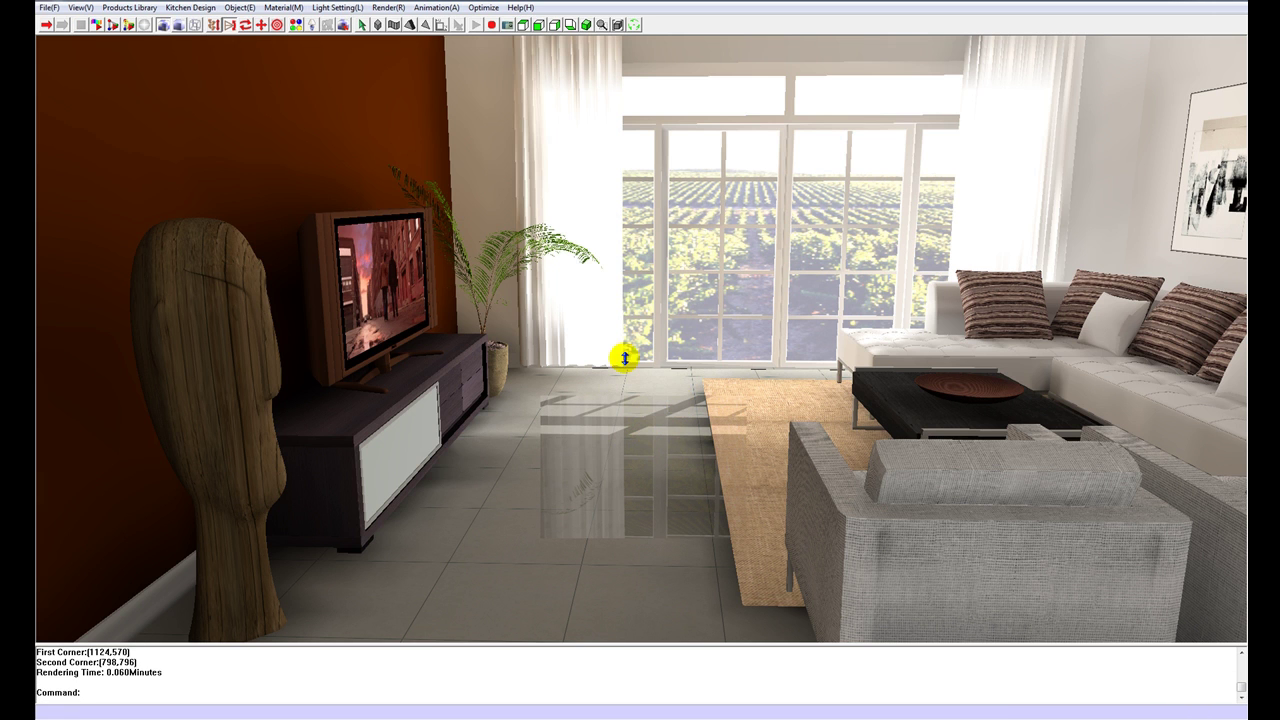
# Step: Give the floor tile material the VR007553 bump texture at 0.01 and edit its reflection value
pyautogui.click(296, 24)
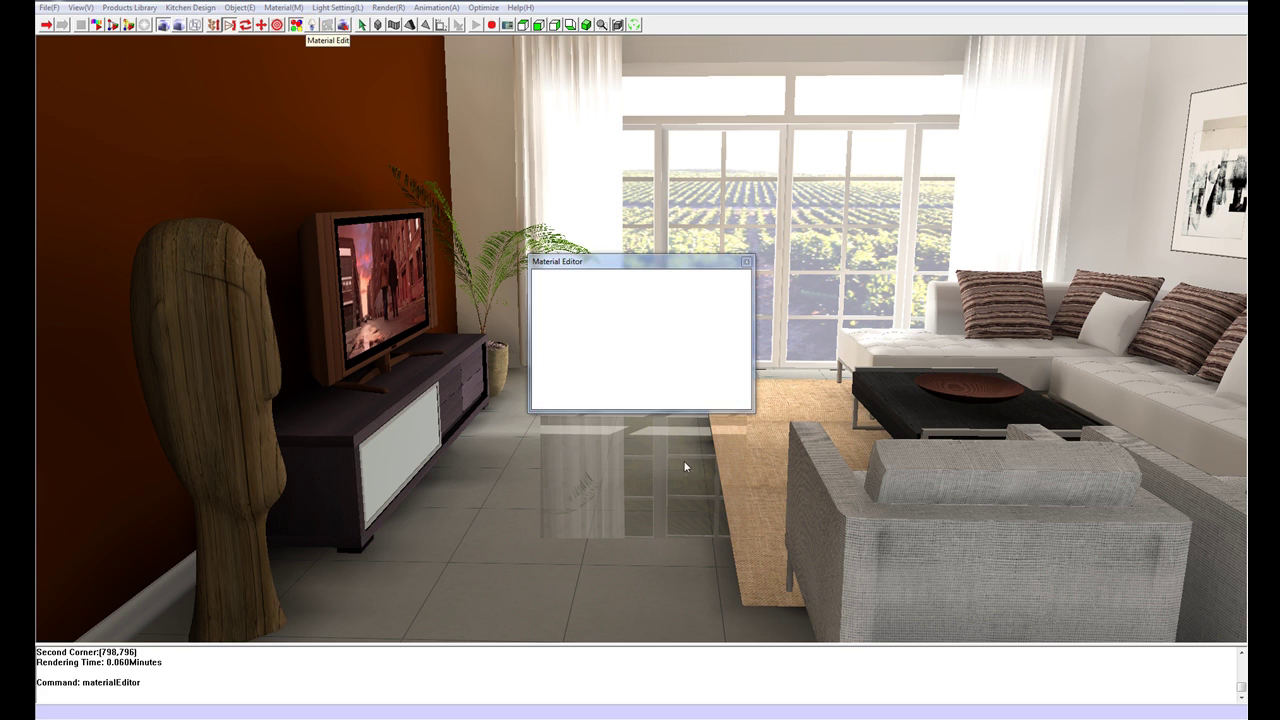
pyautogui.click(648, 473)
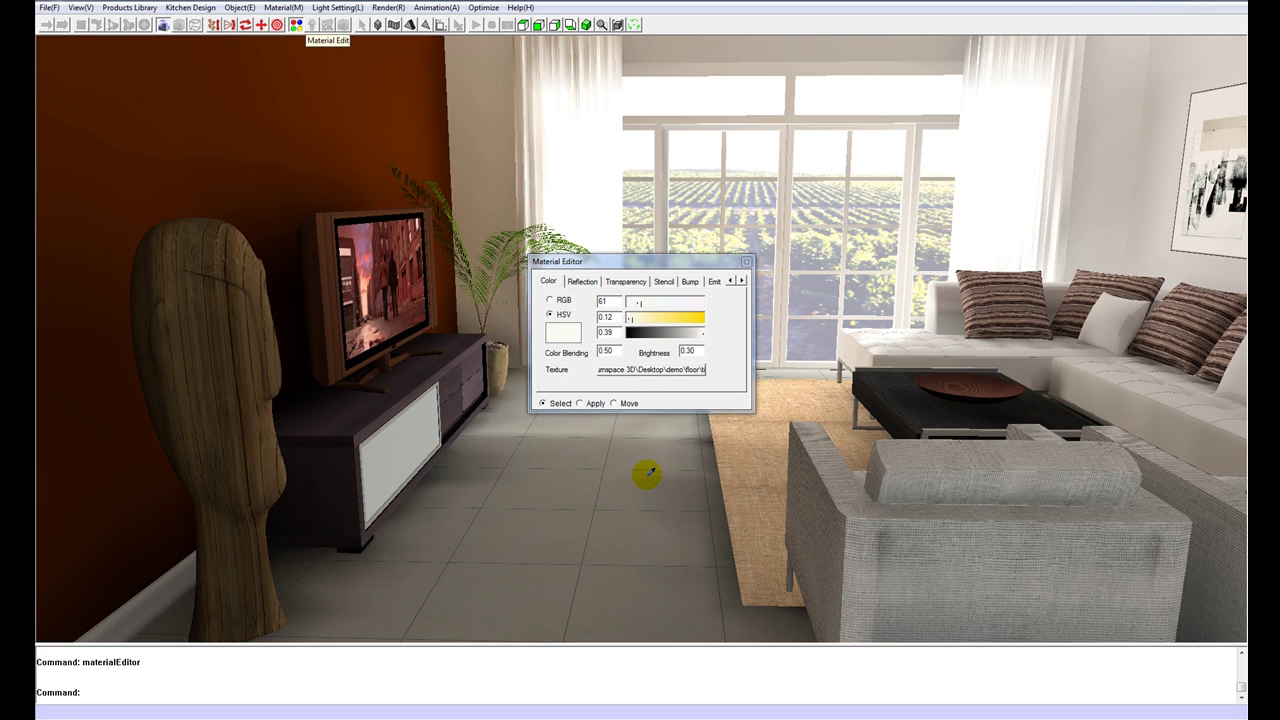
pyautogui.click(650, 474)
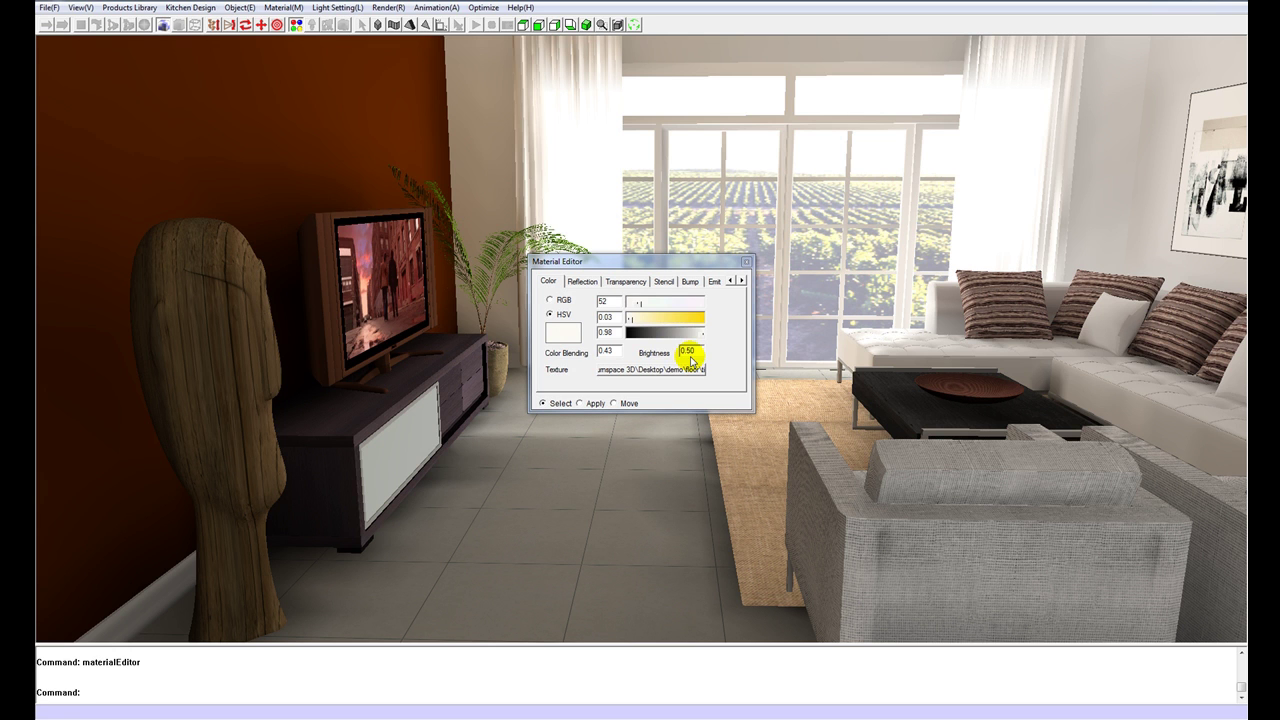
pyautogui.click(690, 281)
pyautogui.click(668, 303)
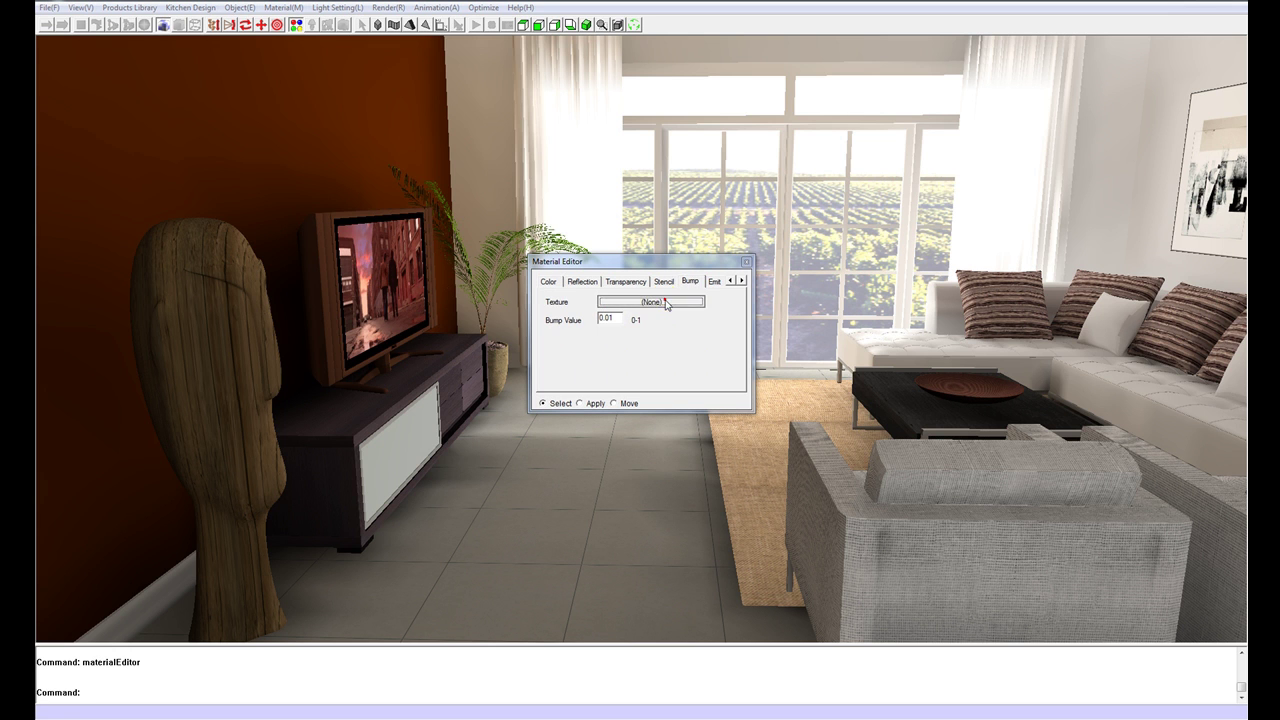
pyautogui.click(722, 343)
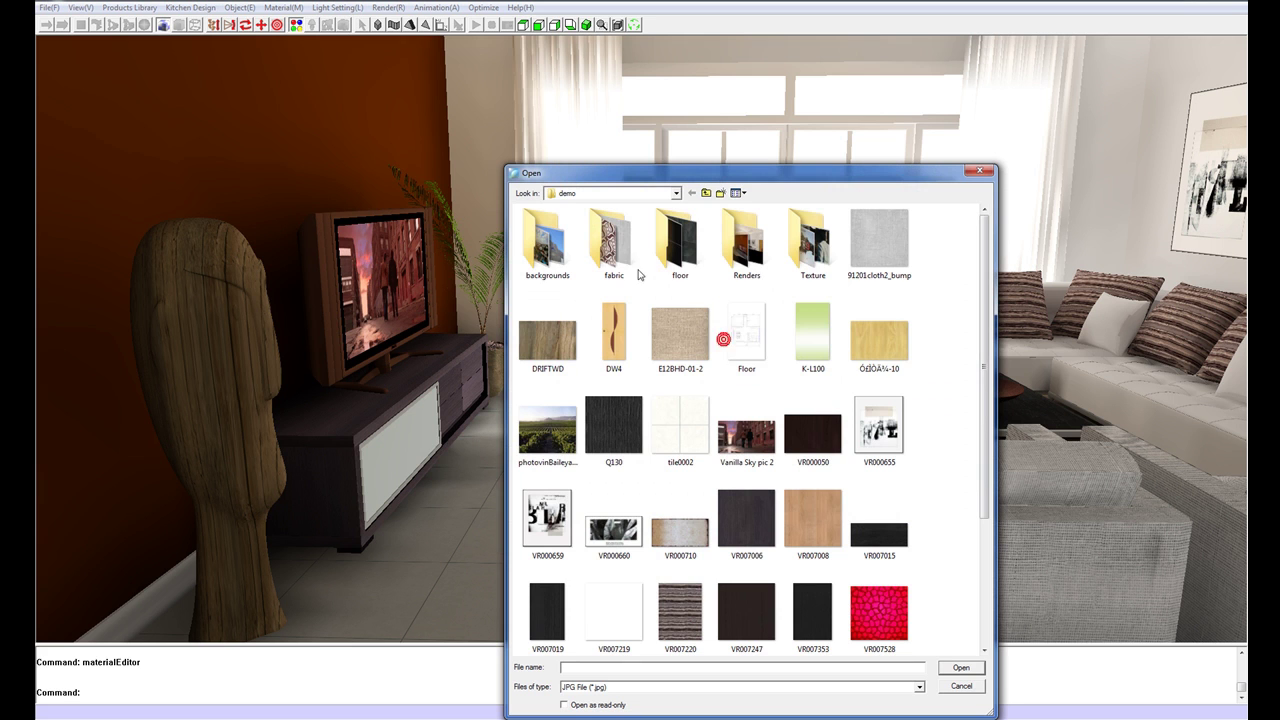
pyautogui.scroll(-3, 983, 372)
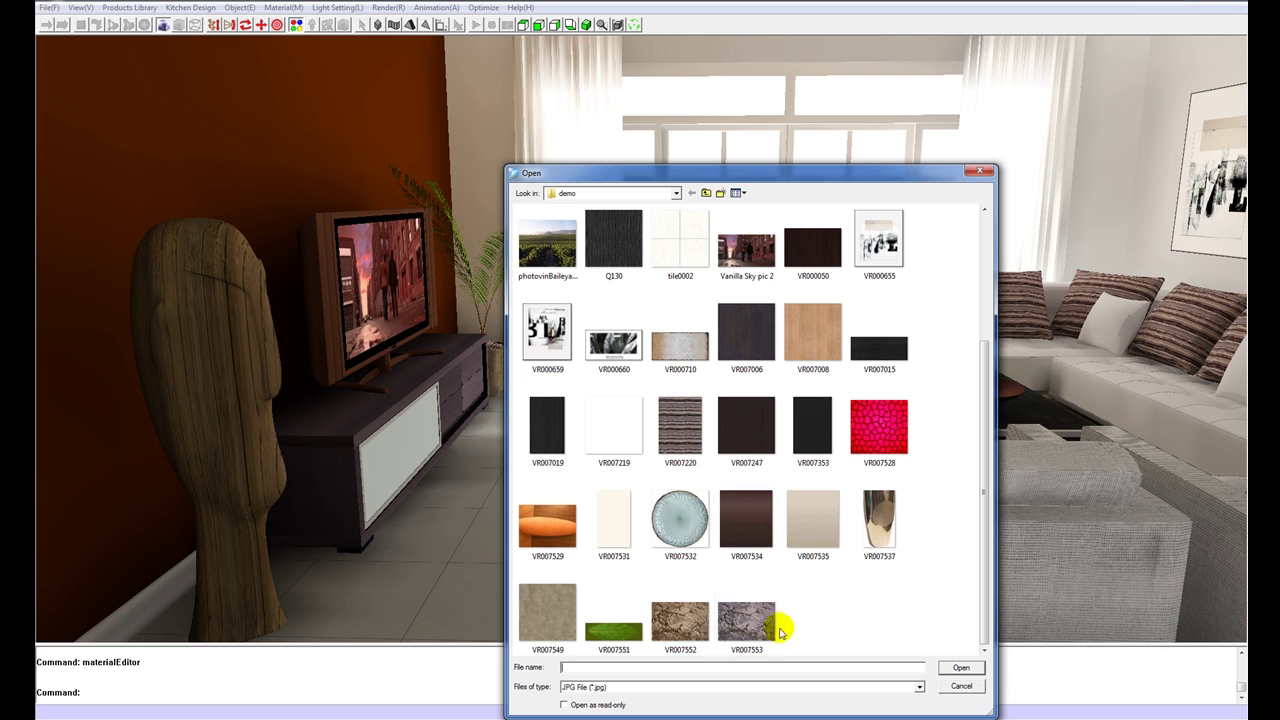
pyautogui.click(748, 620)
pyautogui.click(960, 667)
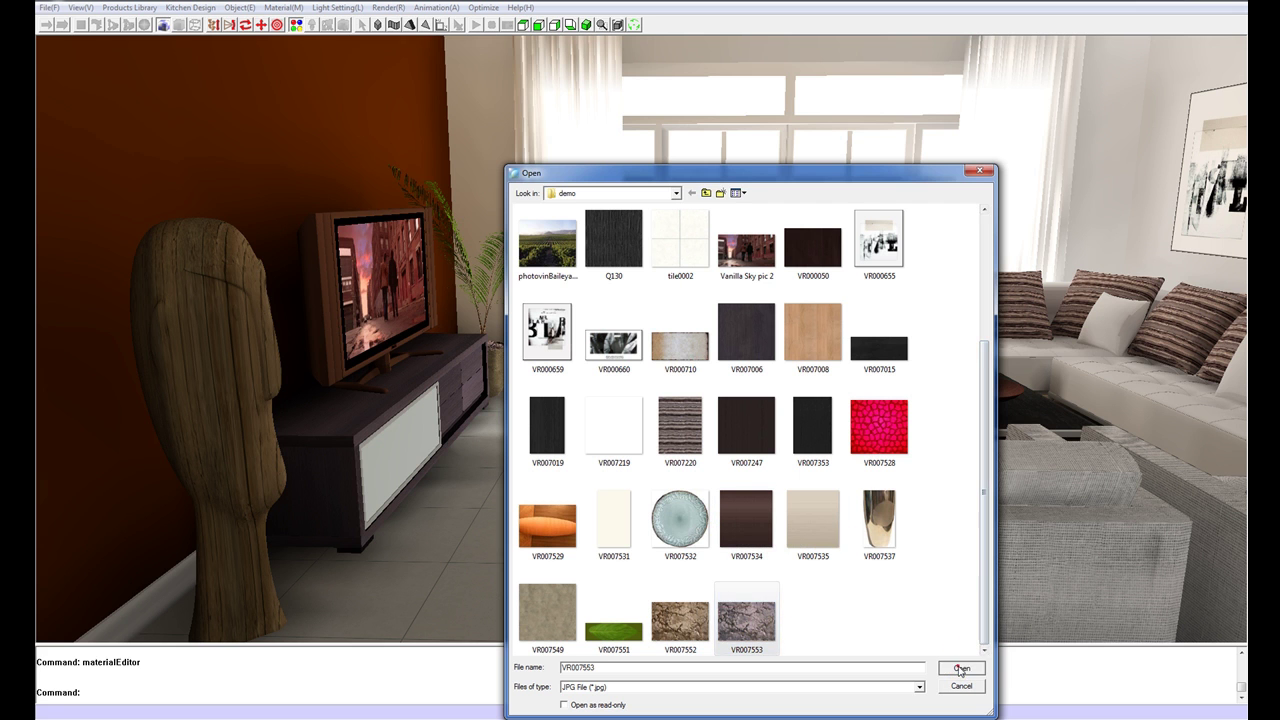
pyautogui.click(618, 374)
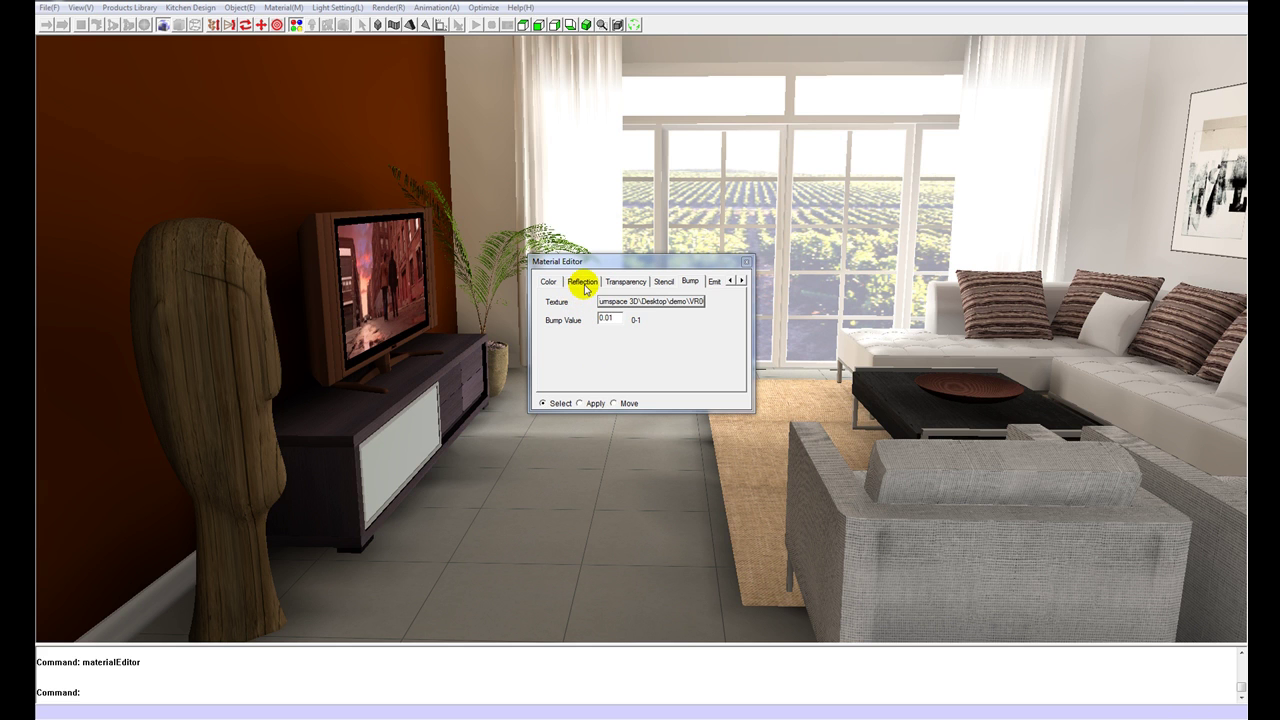
pyautogui.click(584, 287)
pyautogui.doubleClick(606, 300)
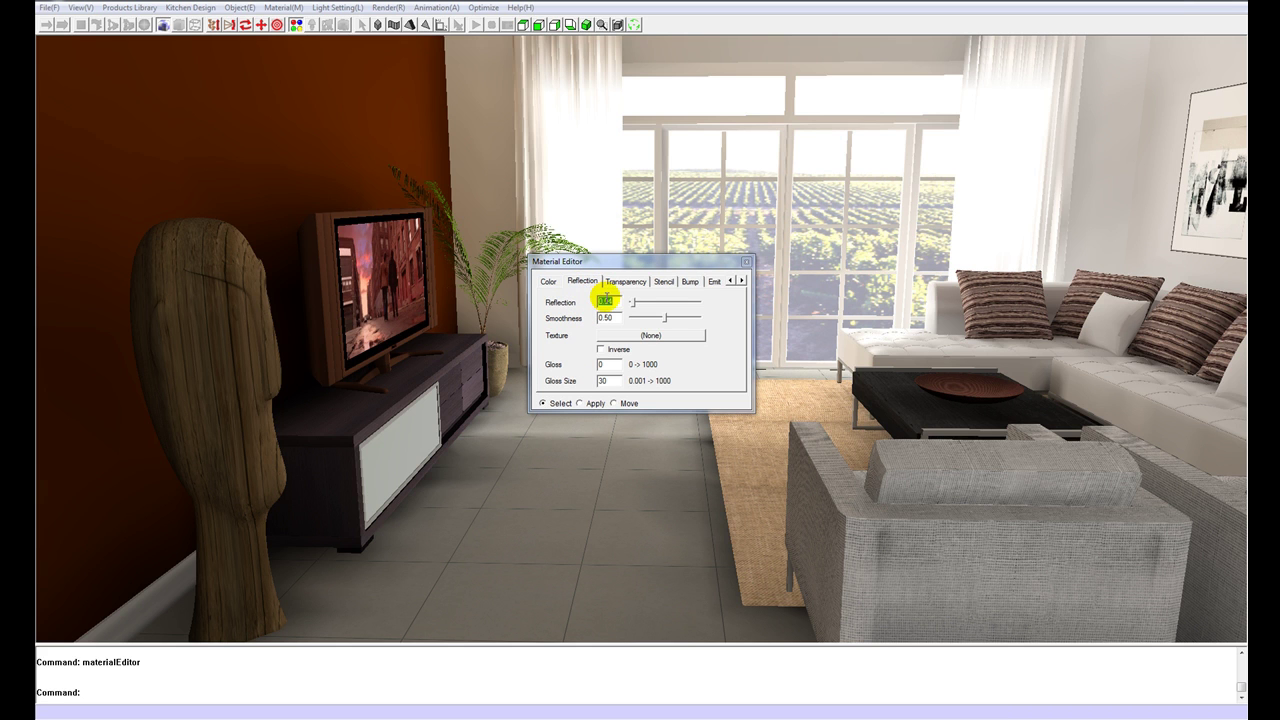
# Step: Close the material settings and partial-raytrace a rectangle over the bump-textured floor tiles
pyautogui.click(746, 261)
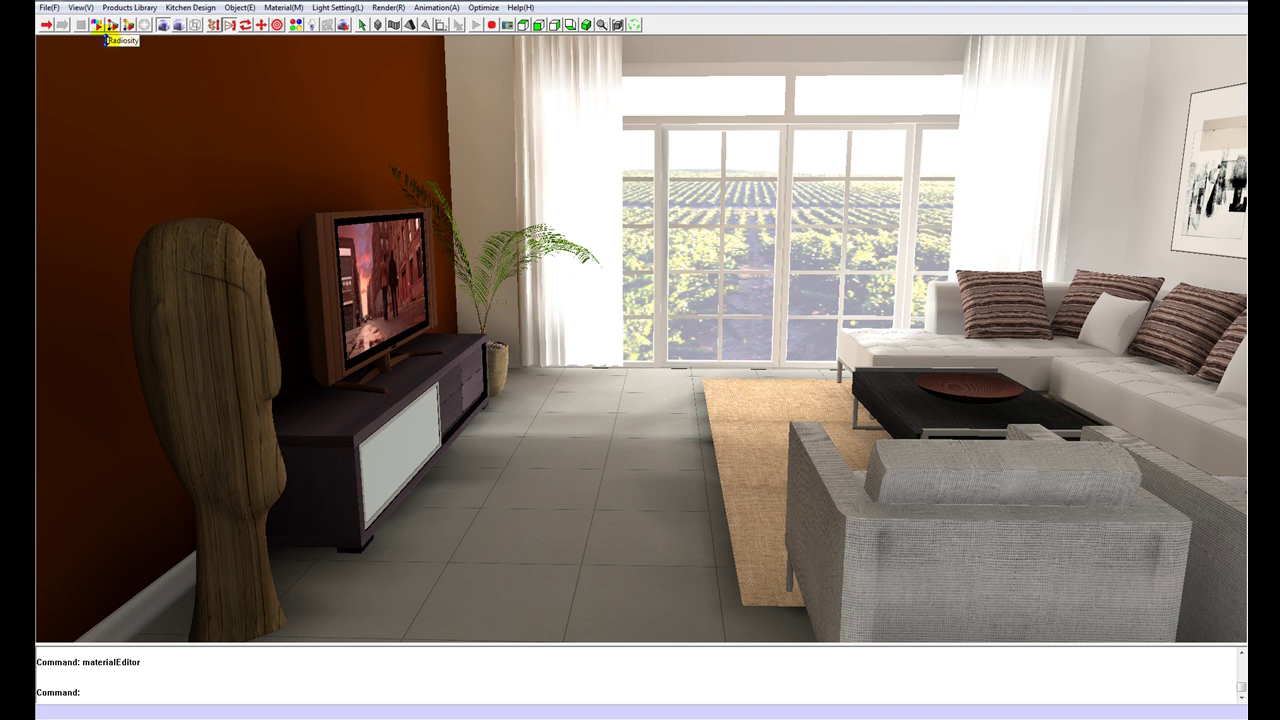
pyautogui.click(145, 26)
pyautogui.click(620, 415)
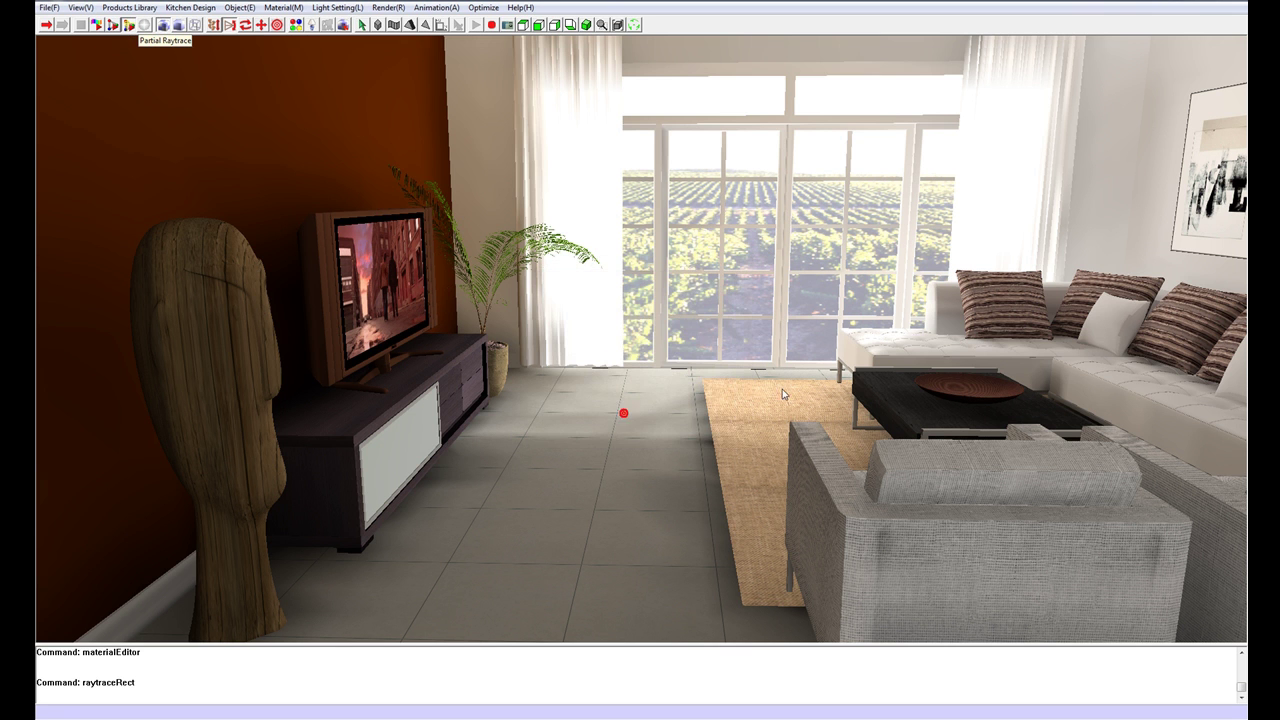
pyautogui.click(753, 383)
pyautogui.click(440, 587)
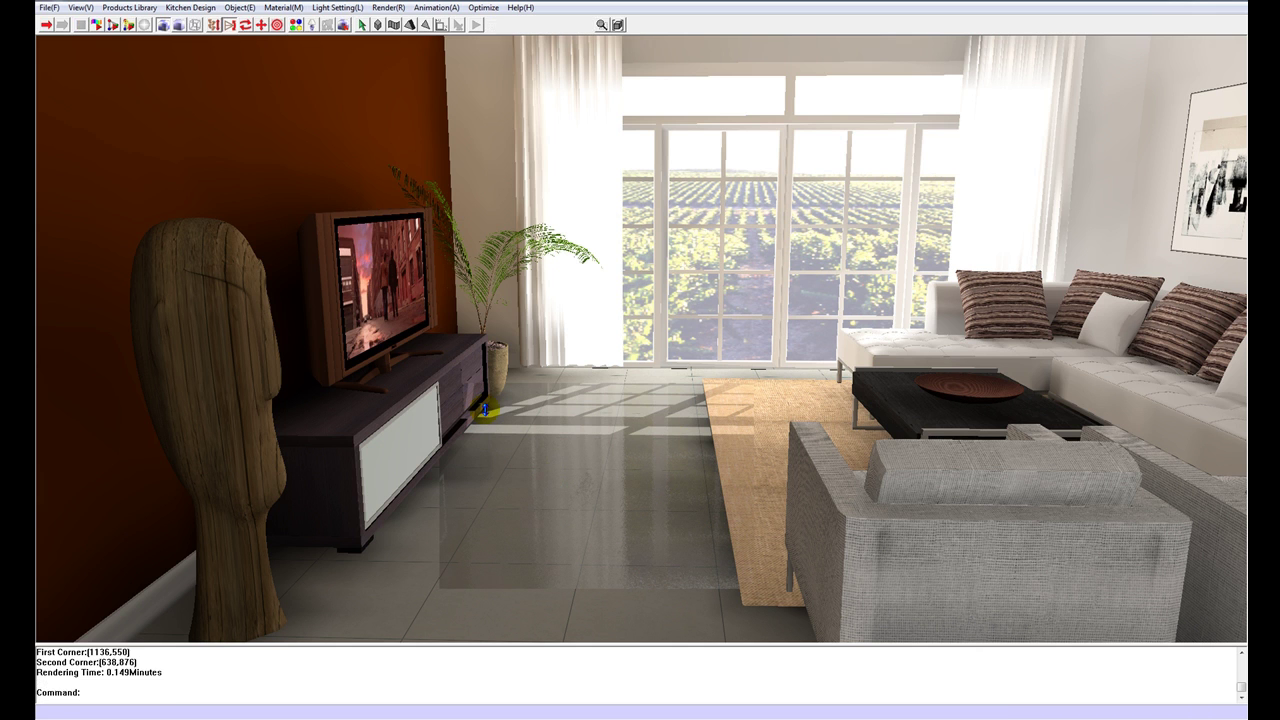
# Step: Walk the camera back to frame the dining table in front of the lounge, TV wall and window
pyautogui.click(245, 24)
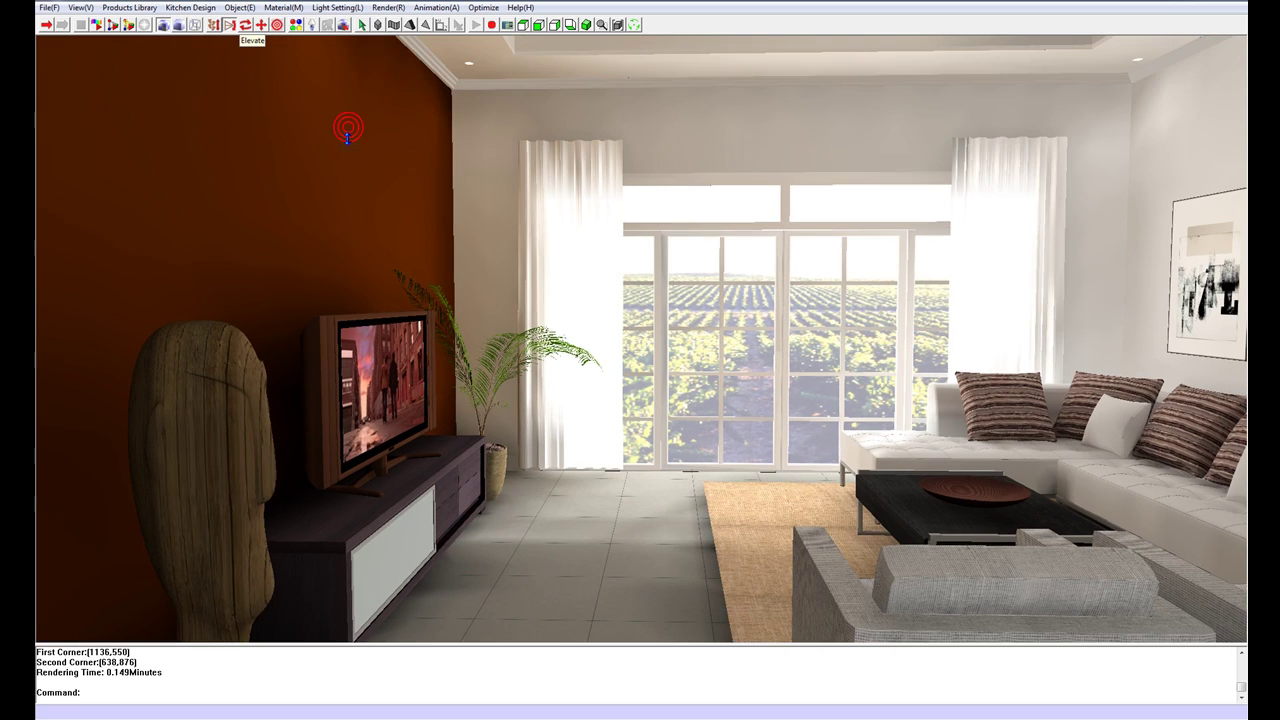
pyautogui.click(214, 25)
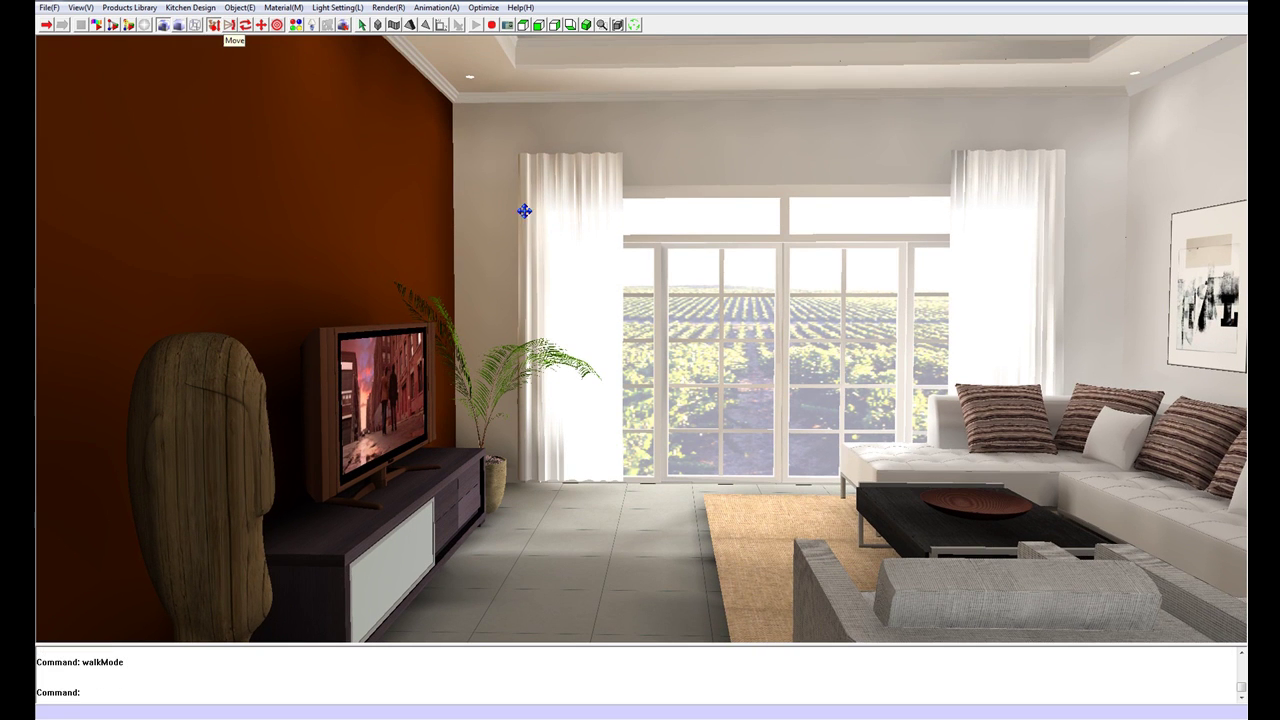
pyautogui.moveTo(562, 249); pyautogui.dragTo(687, 374)
pyautogui.moveTo(551, 355); pyautogui.dragTo(430, 378)
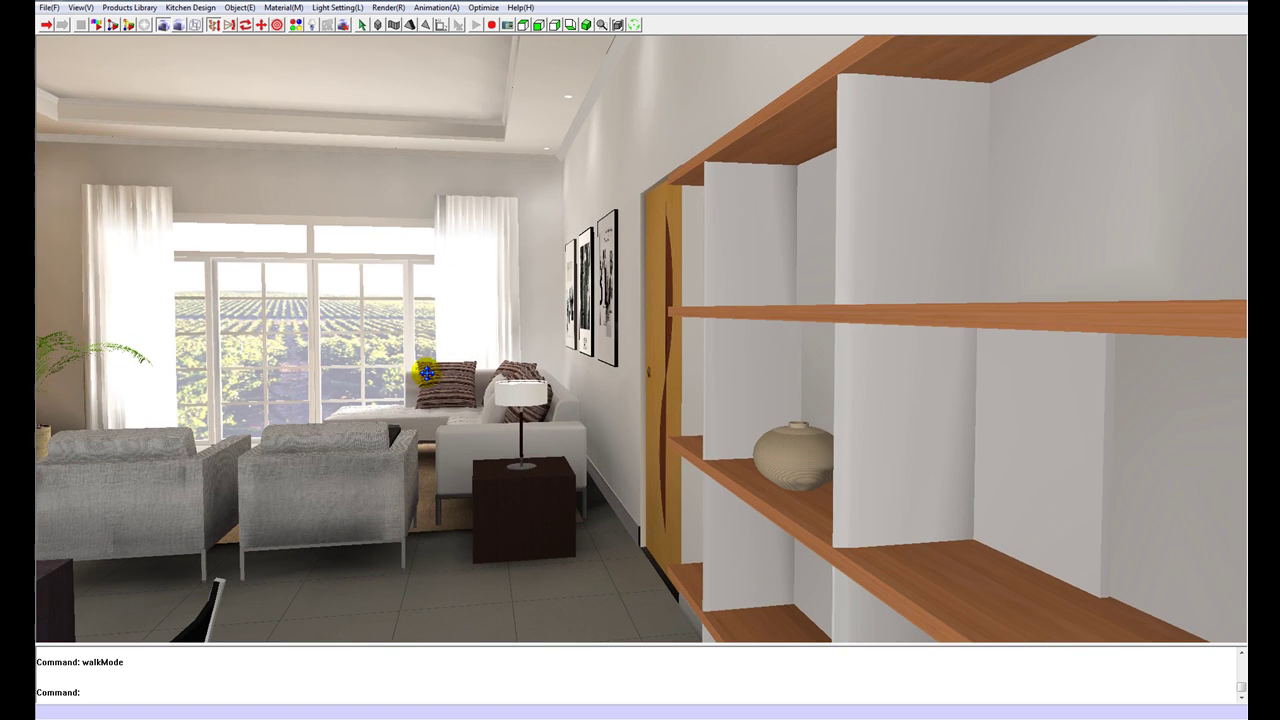
pyautogui.moveTo(709, 374); pyautogui.dragTo(428, 364)
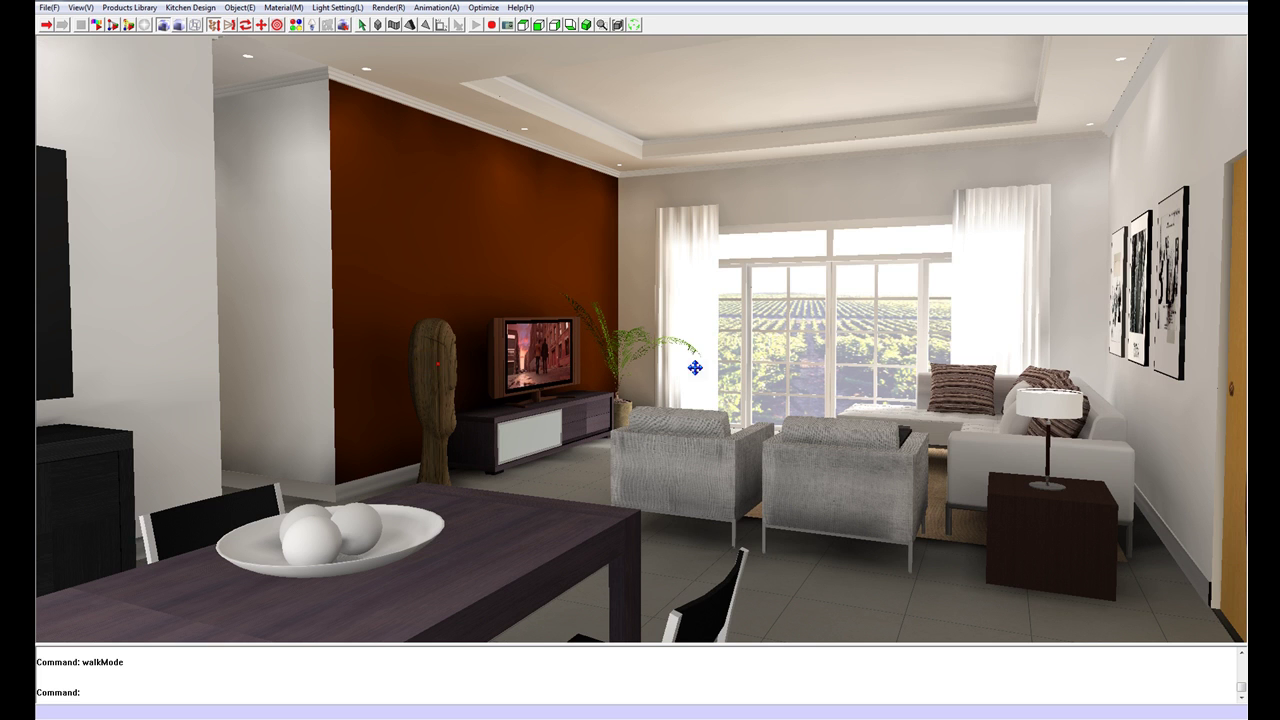
pyautogui.moveTo(707, 368); pyautogui.dragTo(760, 352)
pyautogui.moveTo(590, 348)
pyautogui.mouseDown()
pyautogui.moveTo(533, 330)
pyautogui.moveTo(511, 342)
pyautogui.moveTo(555, 336)
pyautogui.mouseUp()
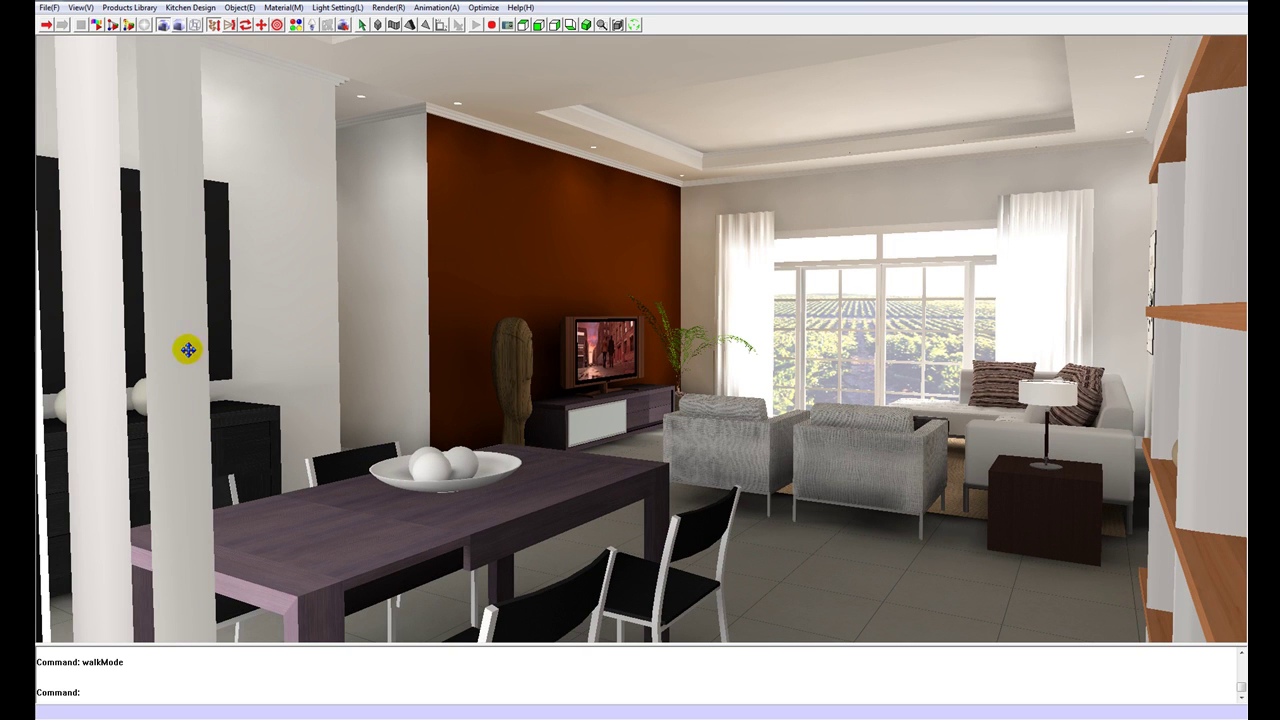
# Step: Hide the foreground white columns, glass window wall and vertical divider bars, then move the camera forward
pyautogui.click(239, 7)
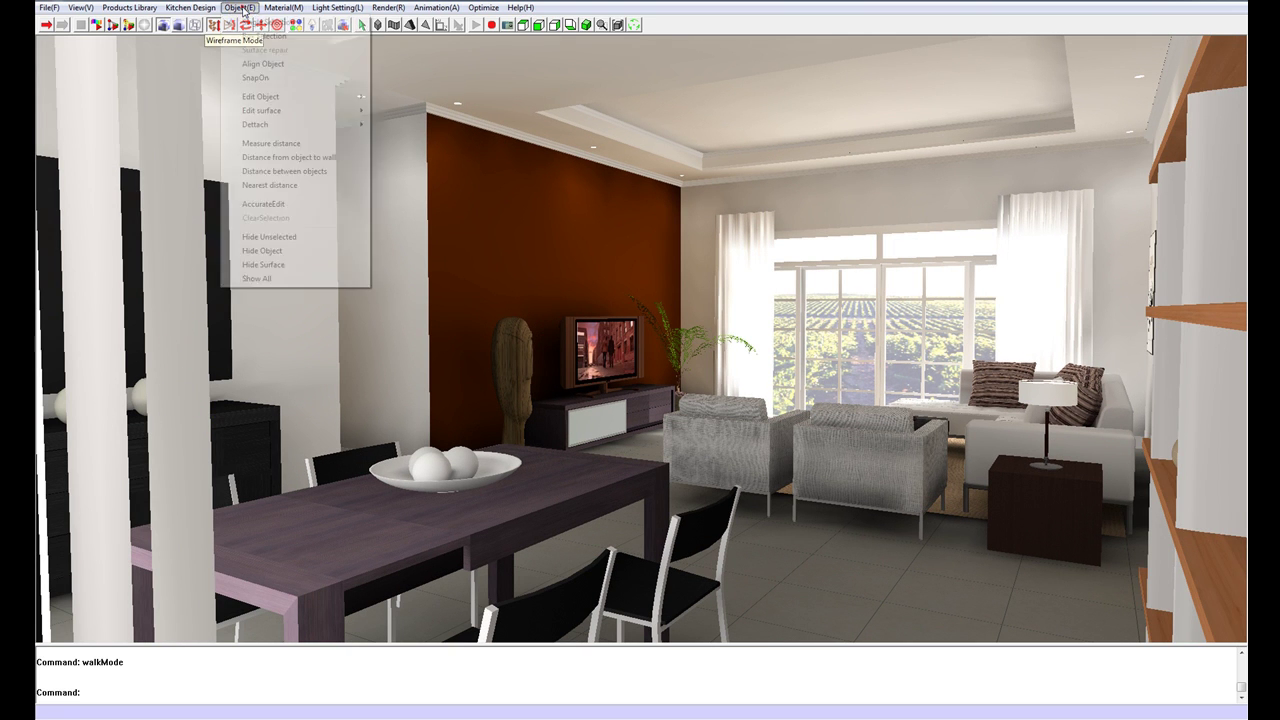
pyautogui.click(262, 250)
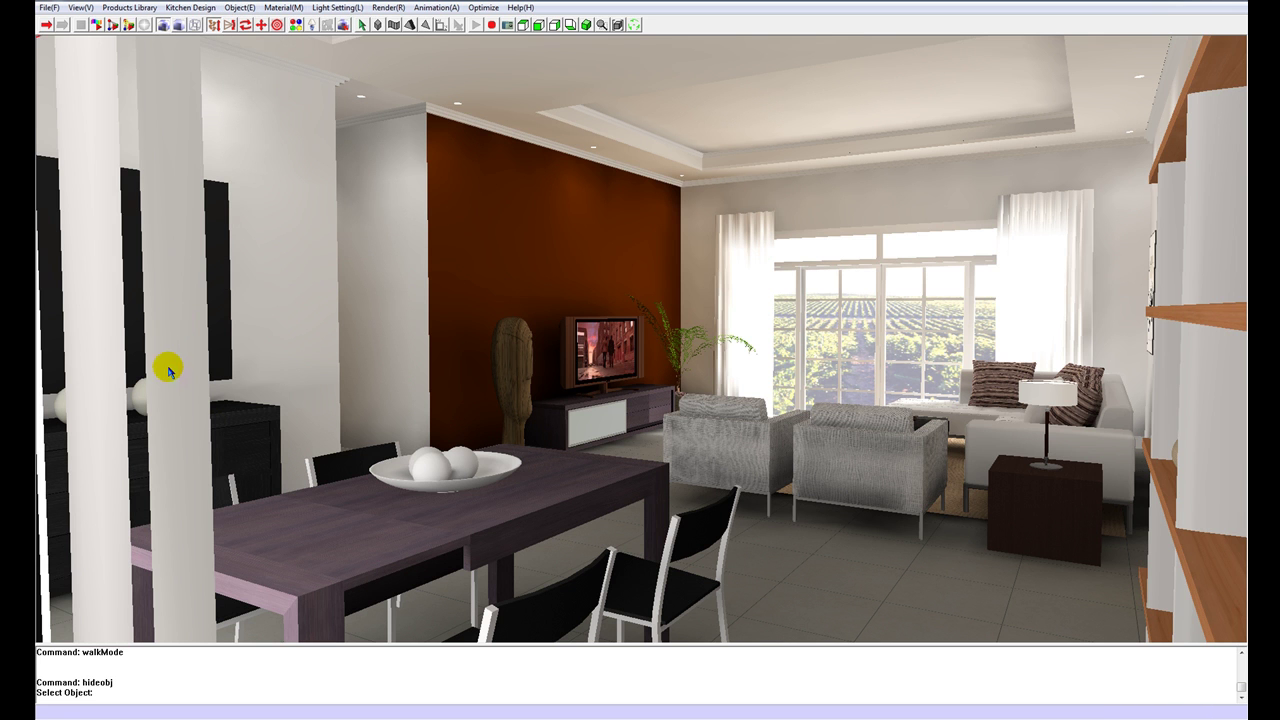
pyautogui.click(262, 300)
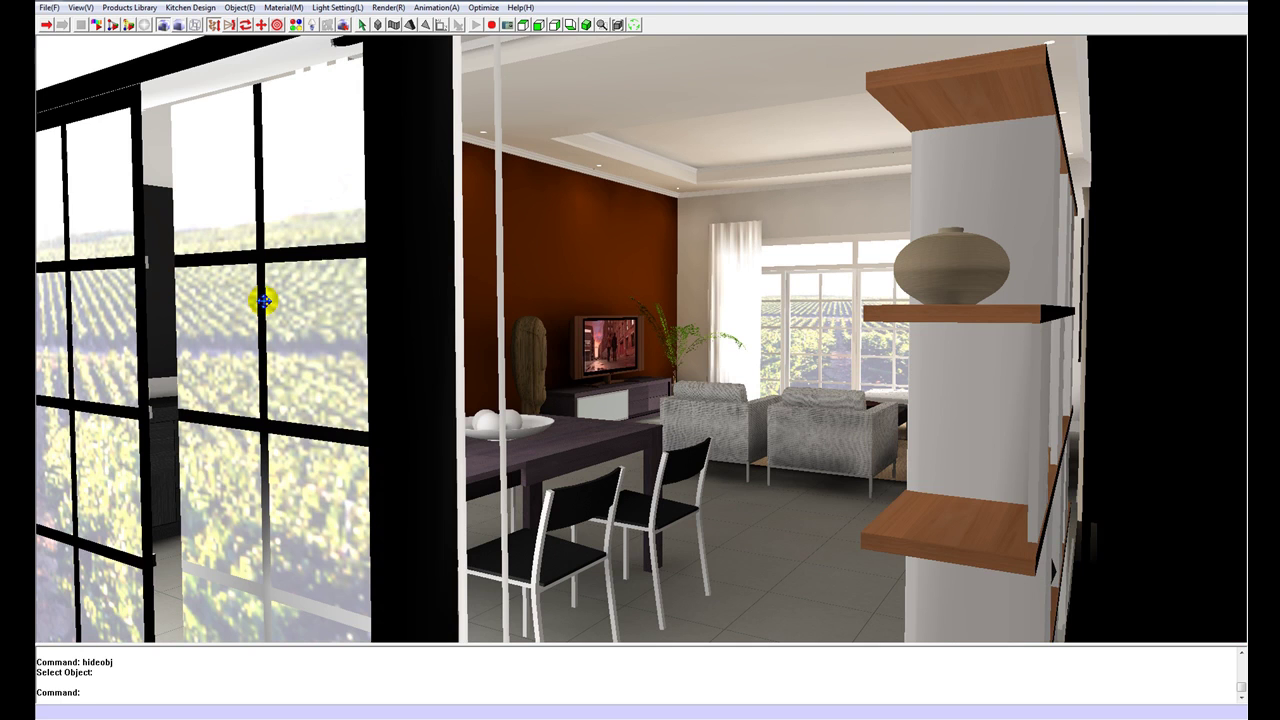
pyautogui.click(238, 7)
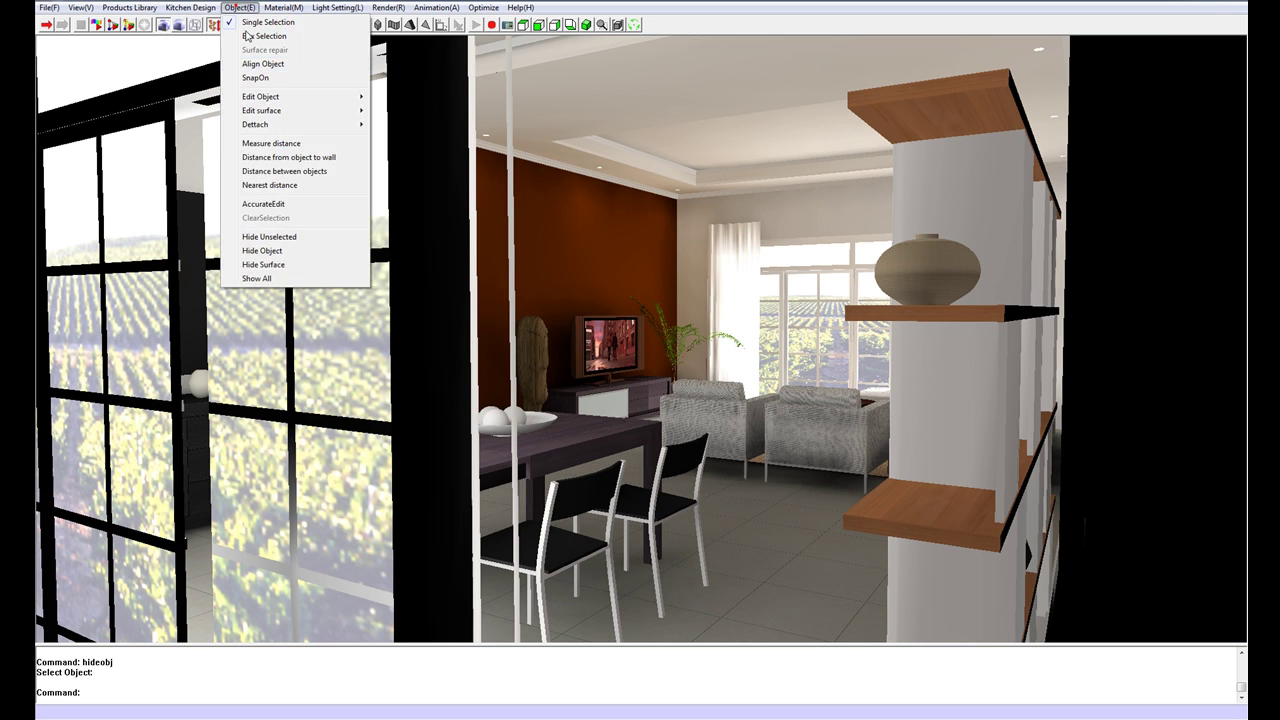
pyautogui.click(262, 250)
pyautogui.click(400, 279)
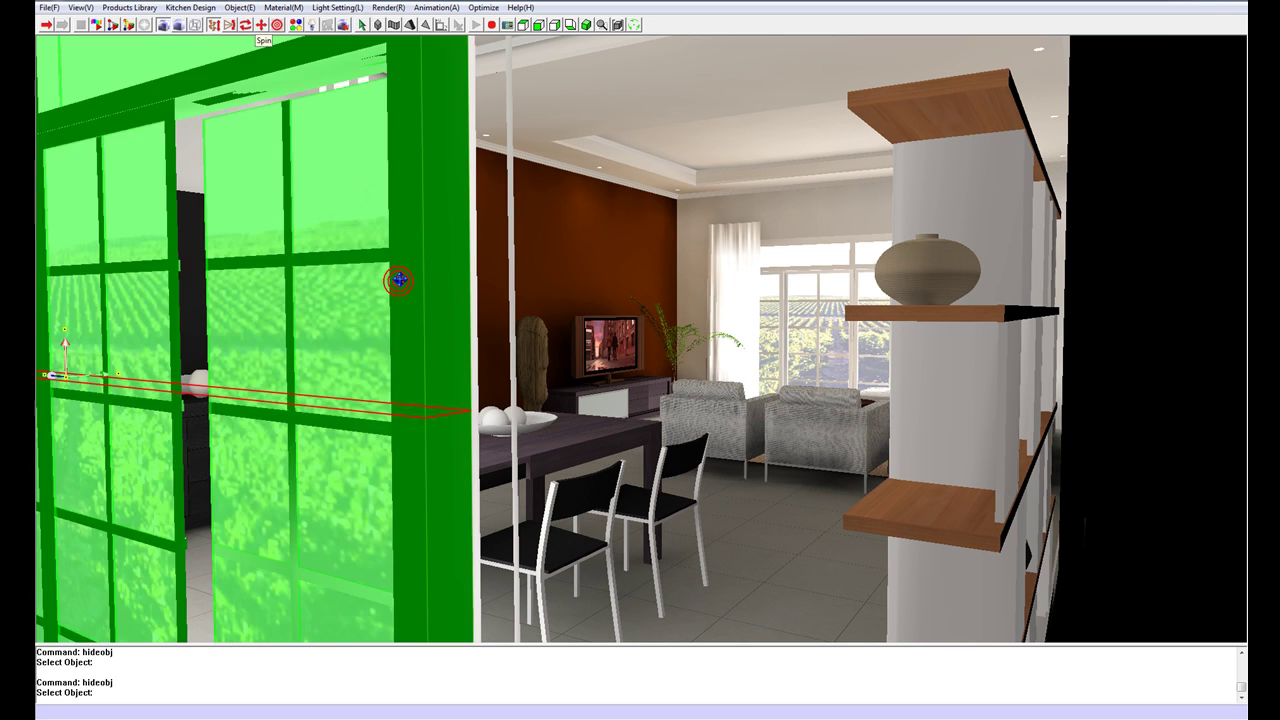
pyautogui.press('Return')
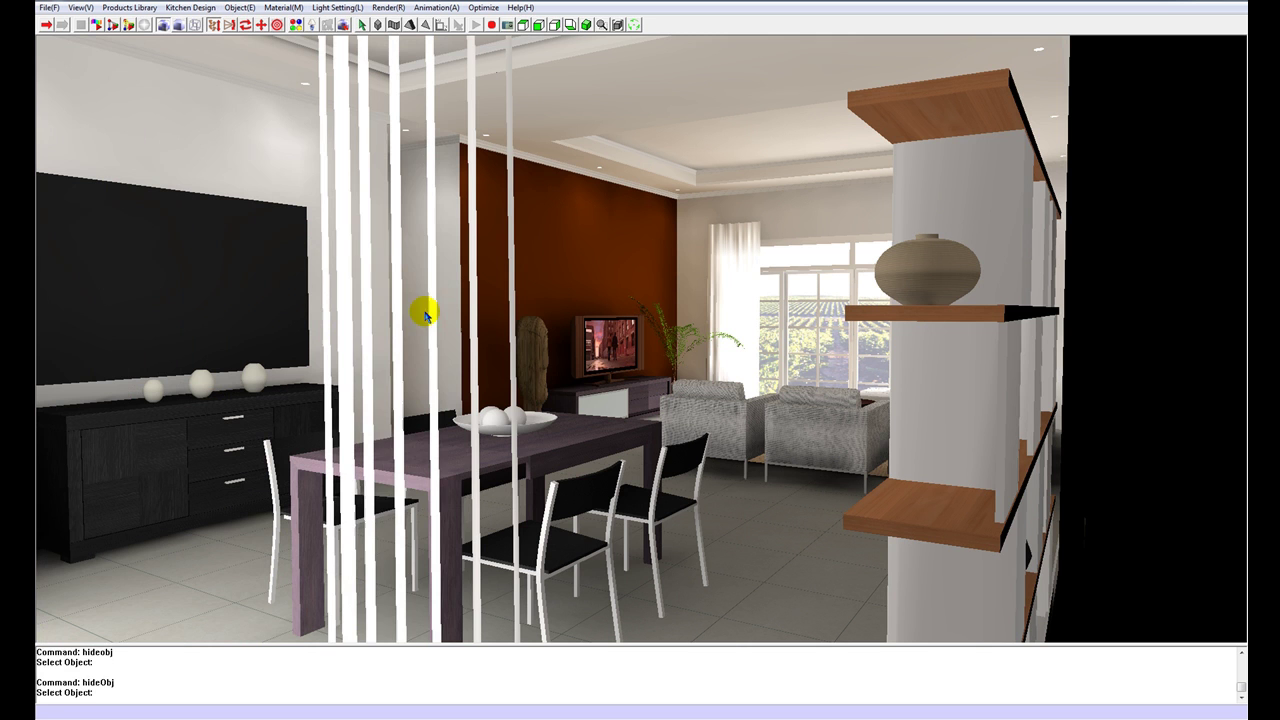
pyautogui.click(430, 312)
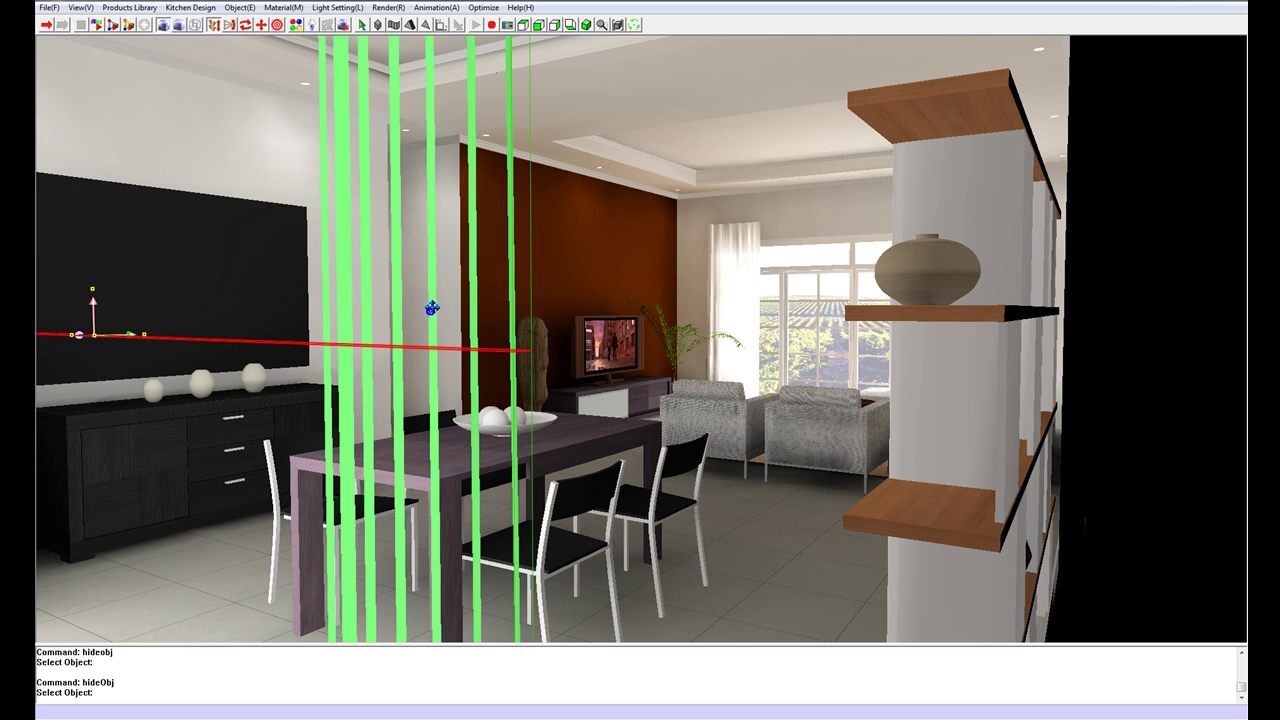
pyautogui.click(463, 308)
pyautogui.scroll(2, 466, 335)
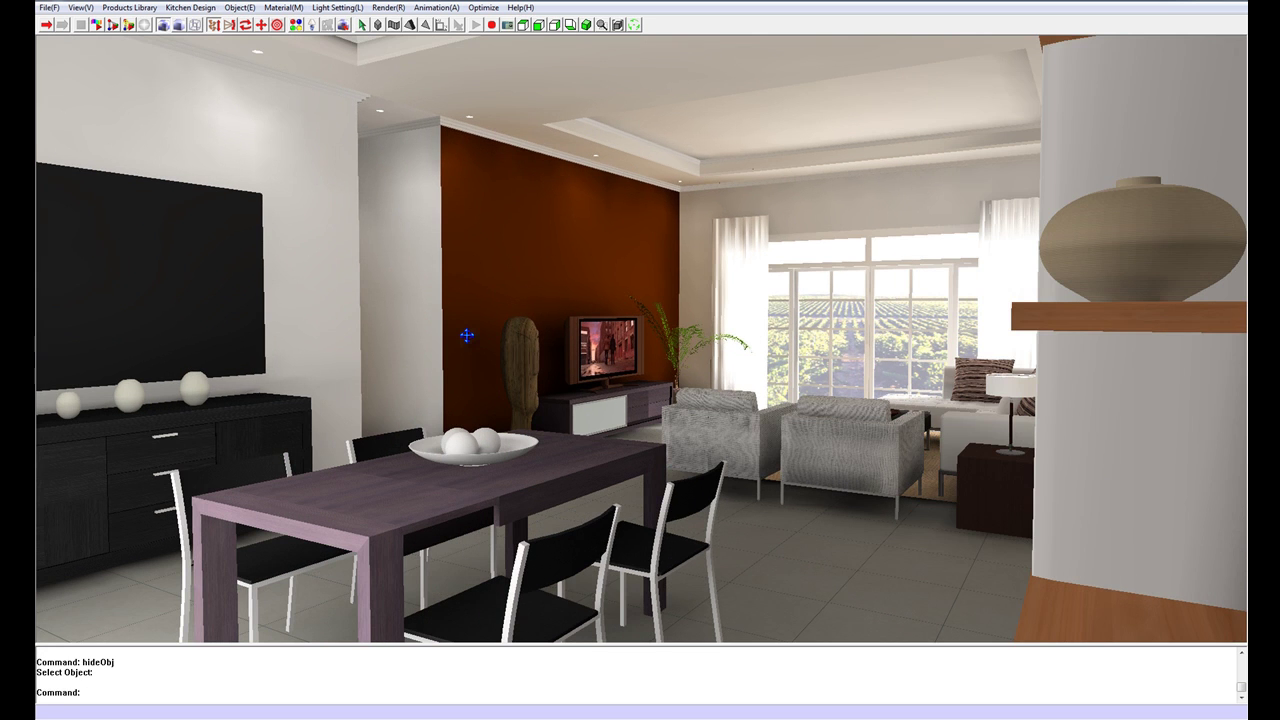
pyautogui.scroll(2, 466, 335)
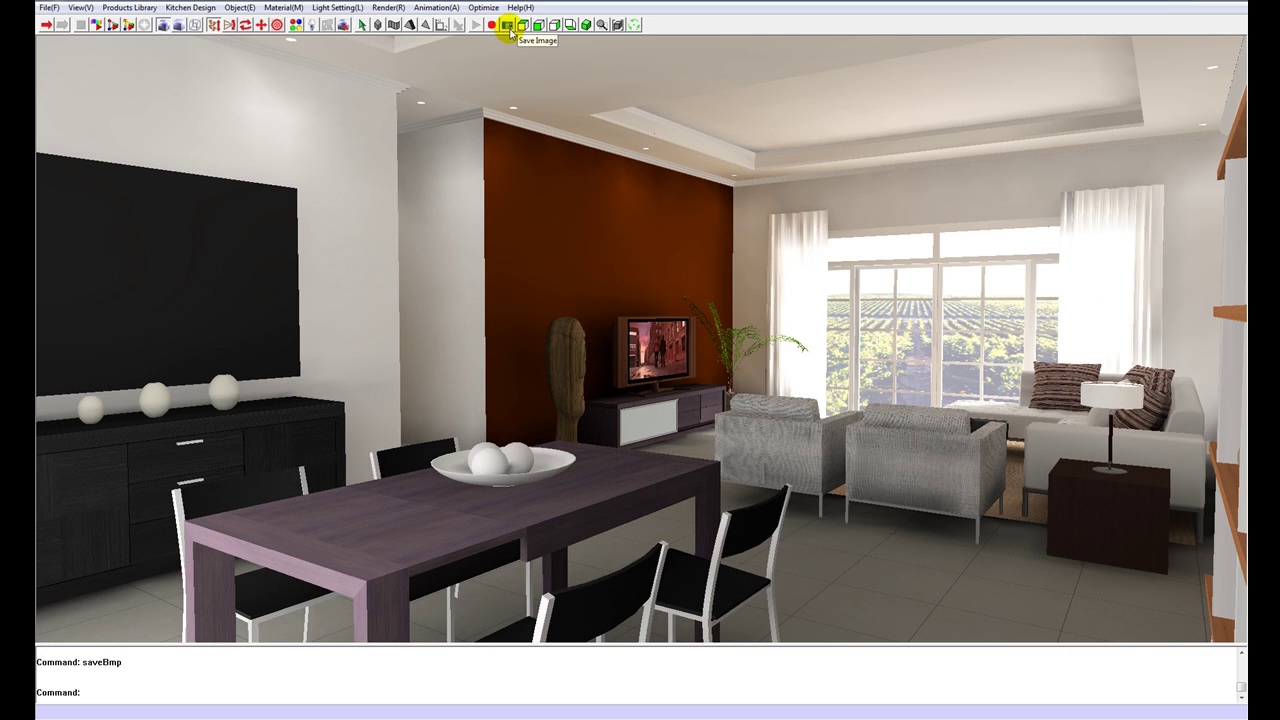
# Step: Save the current view as render1 in the Renders folder with Render > Save Image
pyautogui.click(388, 7)
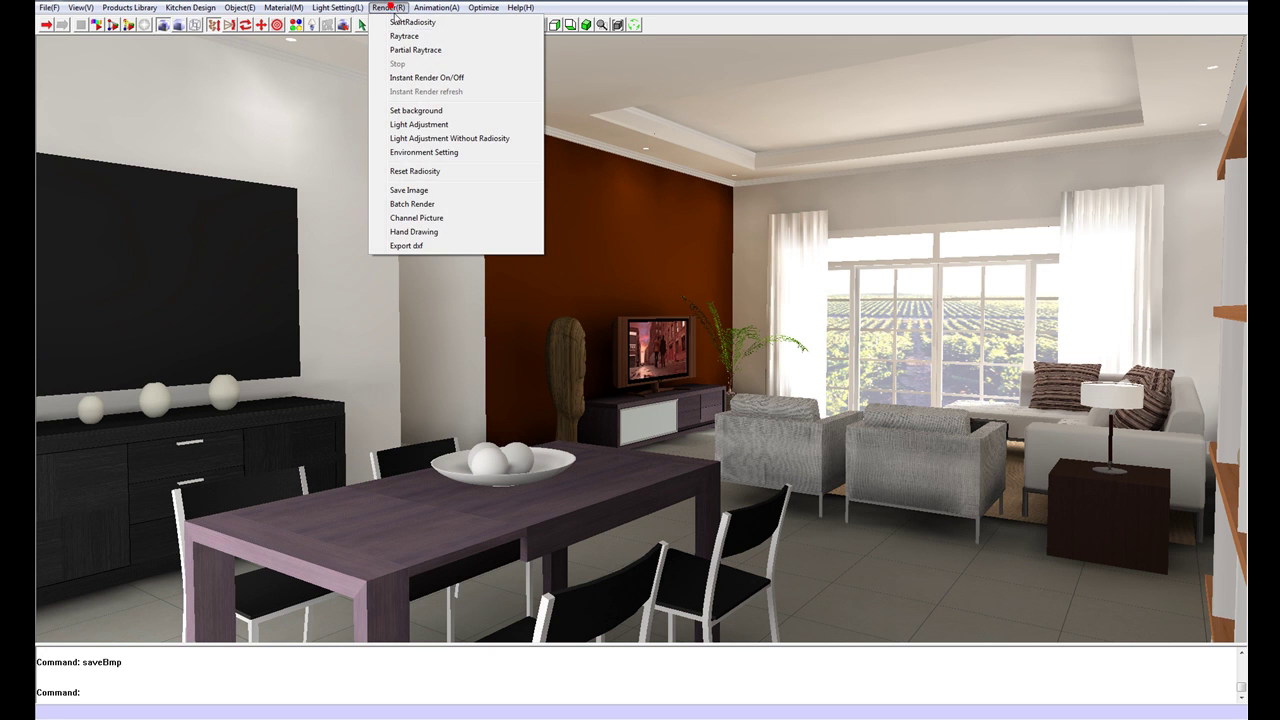
pyautogui.click(410, 190)
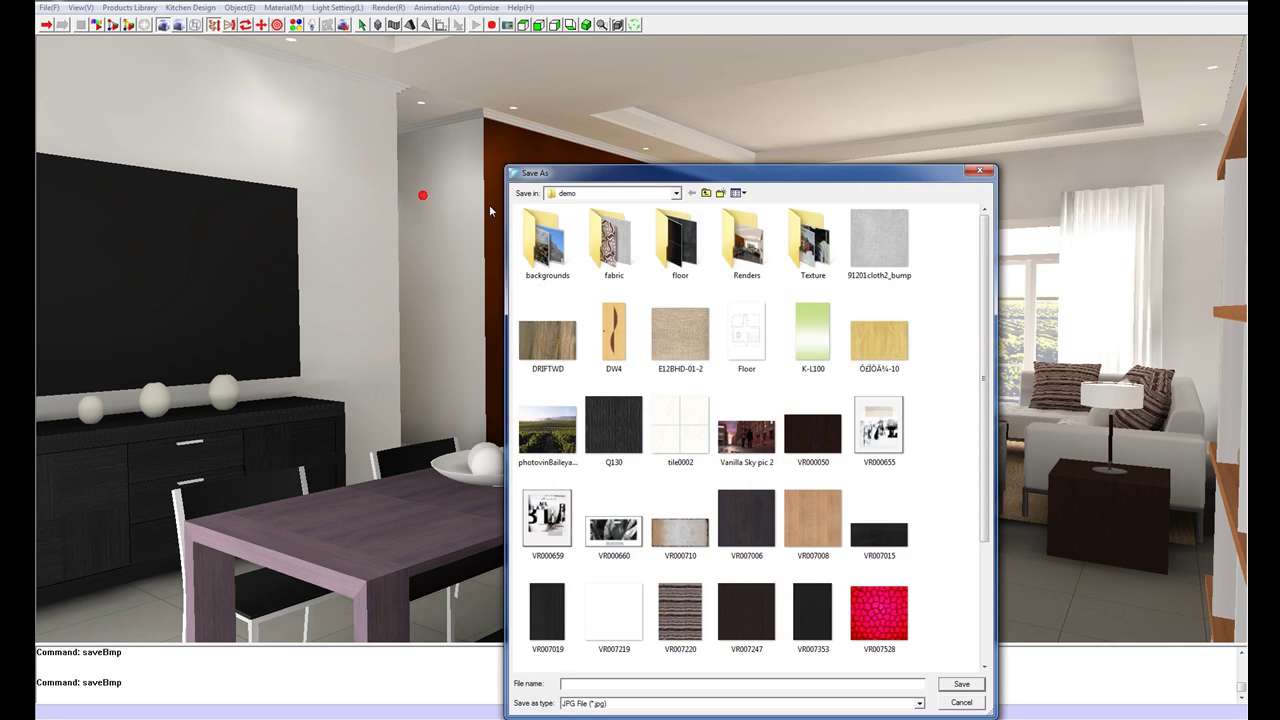
pyautogui.doubleClick(733, 236)
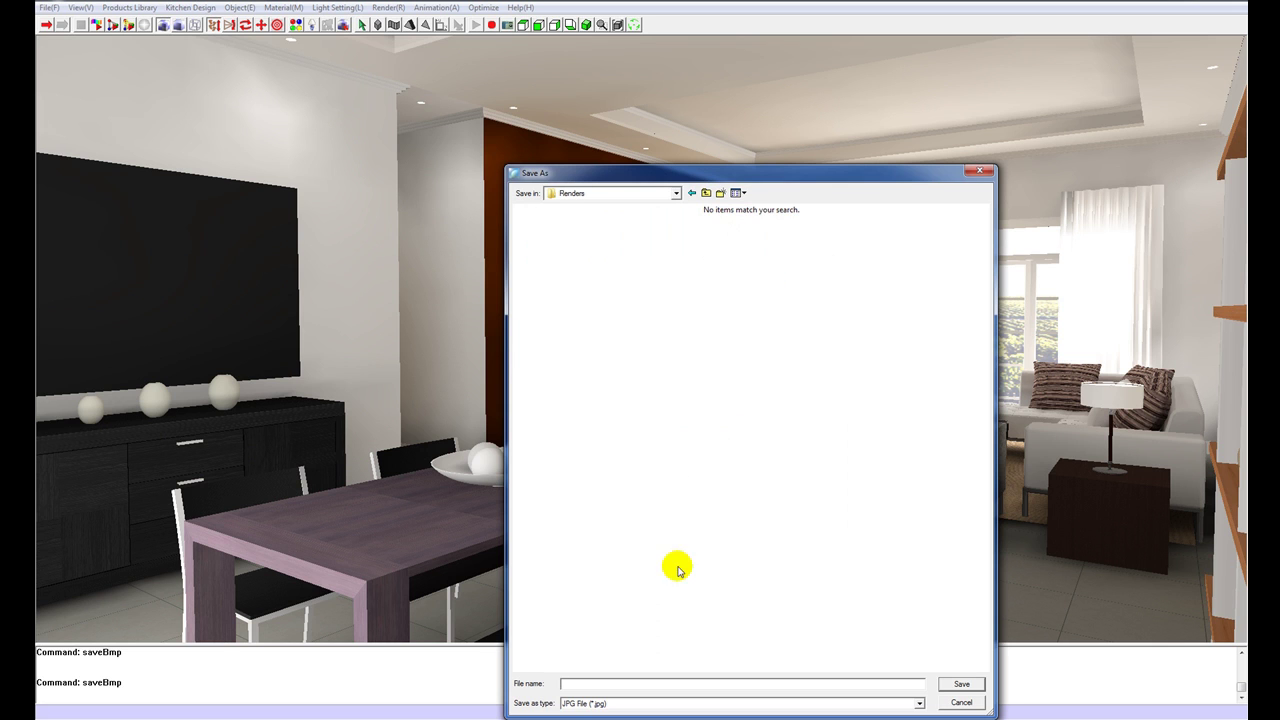
pyautogui.click(678, 685)
pyautogui.write('redner')
pyautogui.click(958, 683)
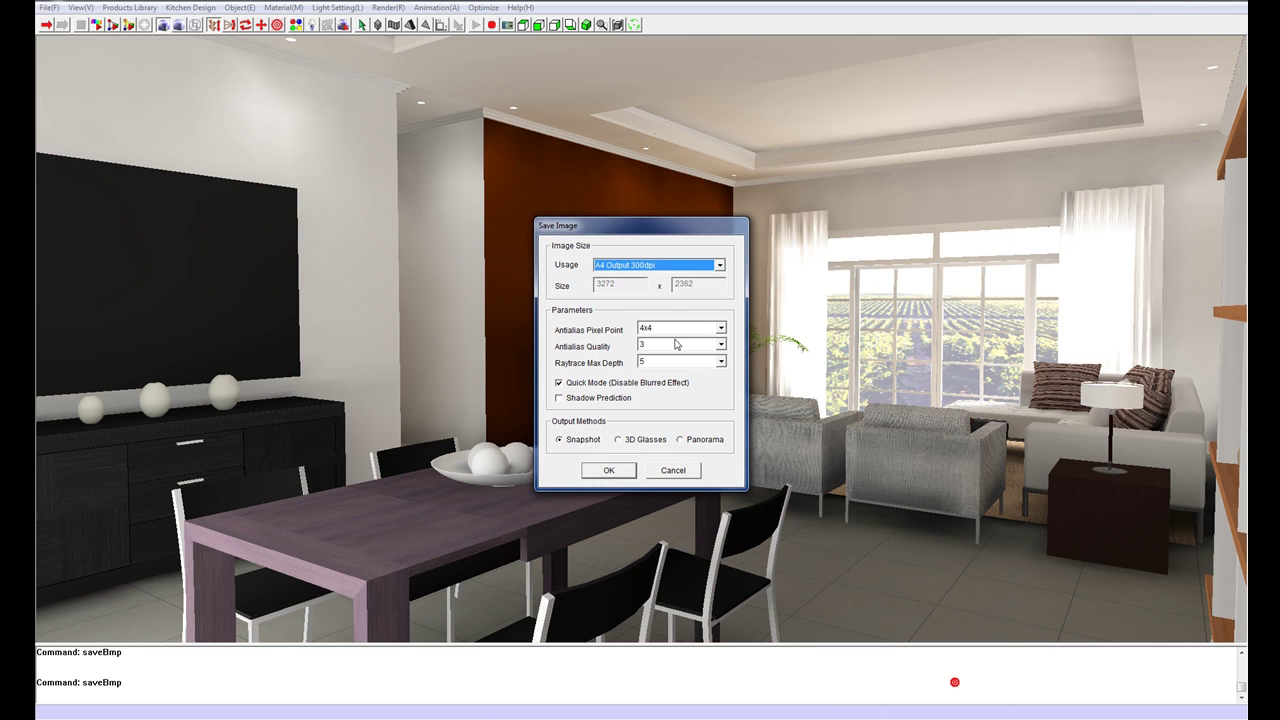
# Step: Render the image at 2 Mega Pixel (1600 x 1200) with shadow prediction turned on
pyautogui.click(628, 264)
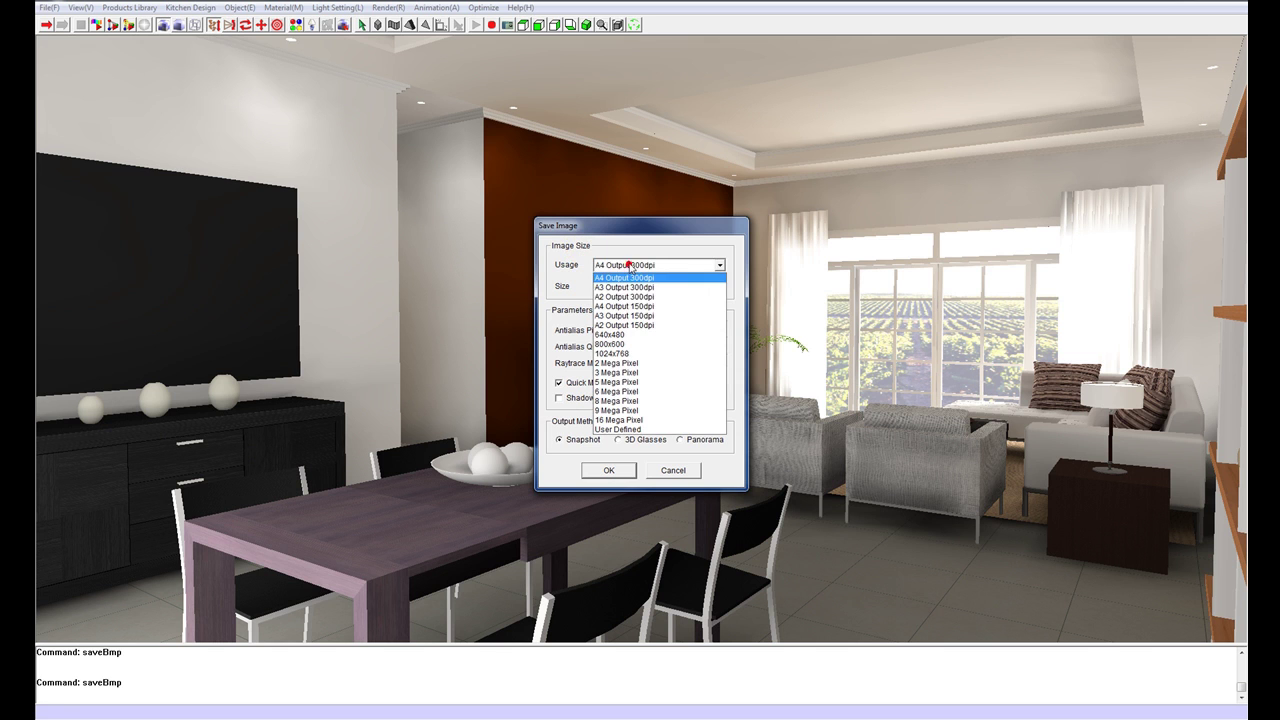
pyautogui.click(636, 364)
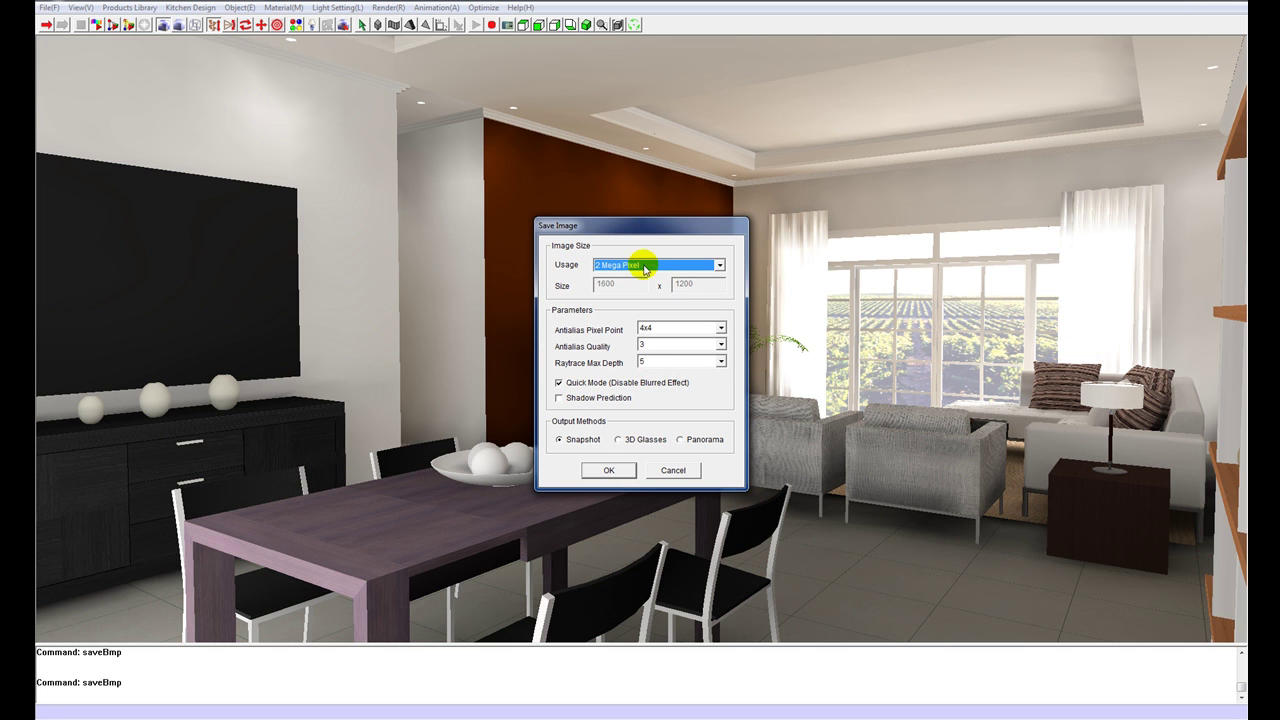
pyautogui.moveTo(620, 228); pyautogui.dragTo(707, 231)
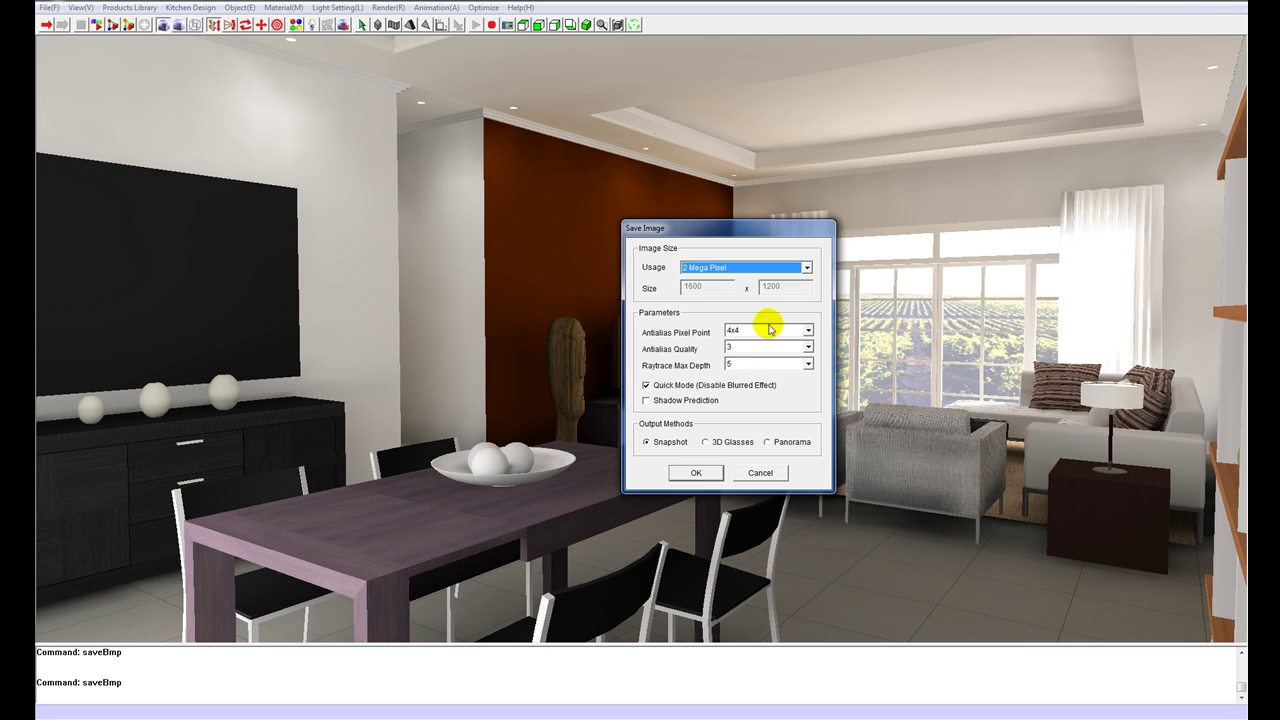
pyautogui.click(685, 402)
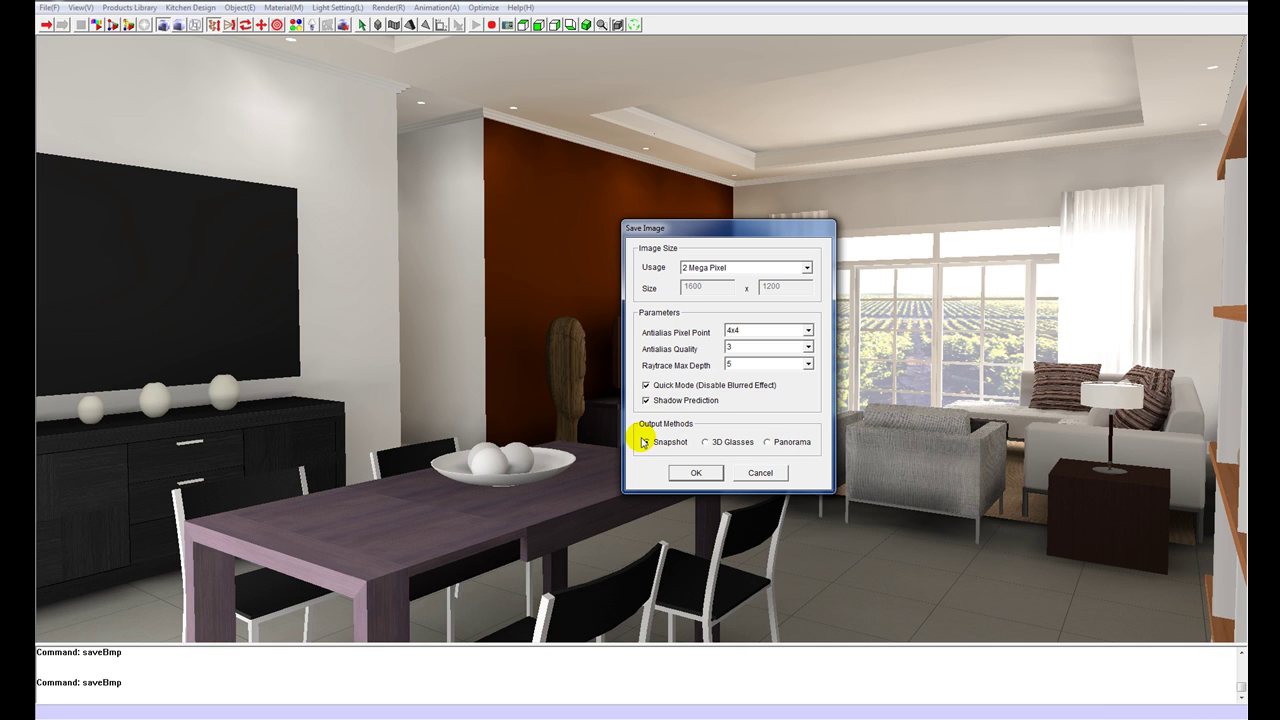
pyautogui.click(698, 473)
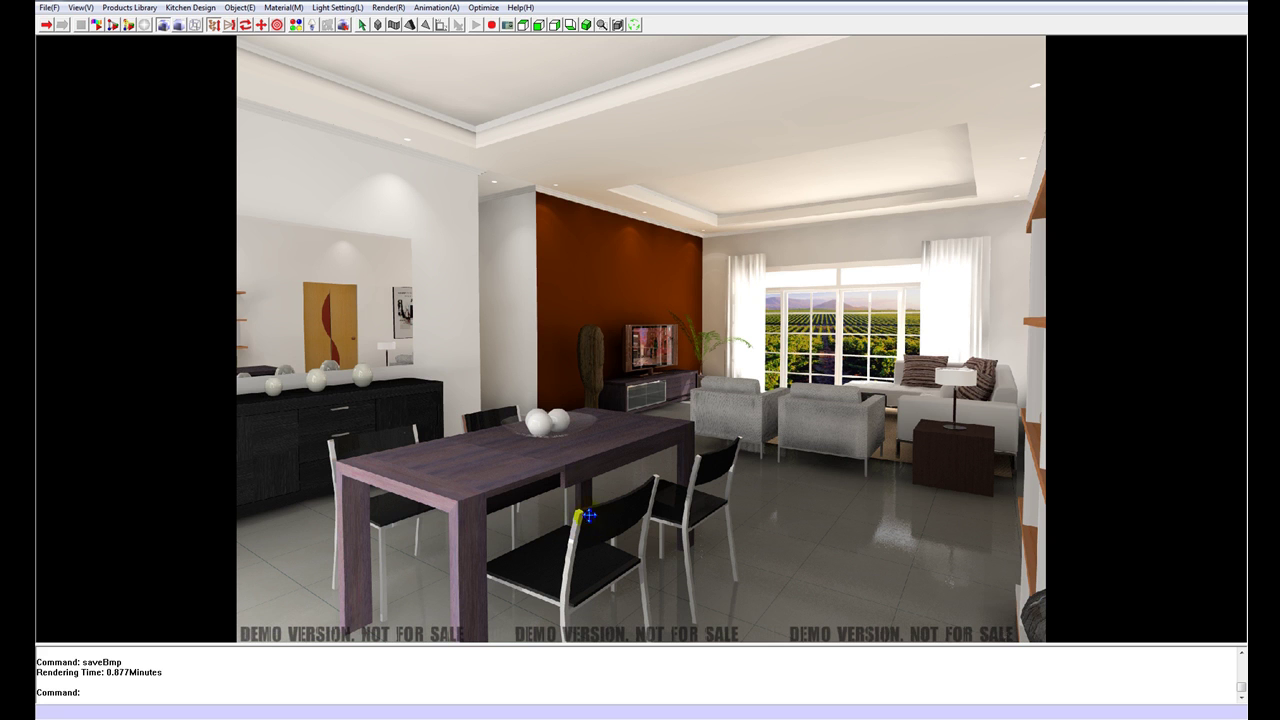
pyautogui.moveTo(752, 449); pyautogui.dragTo(857, 437)
pyautogui.moveTo(898, 516); pyautogui.dragTo(605, 467)
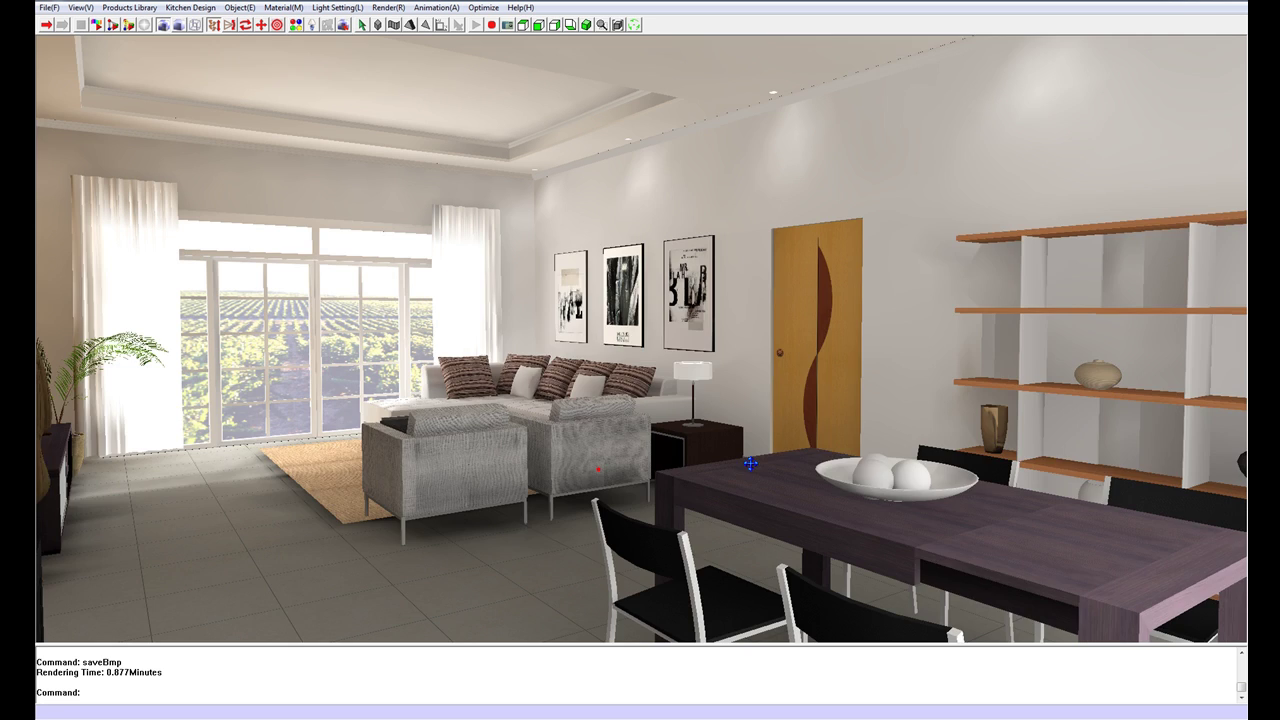
pyautogui.moveTo(750, 463); pyautogui.dragTo(658, 420)
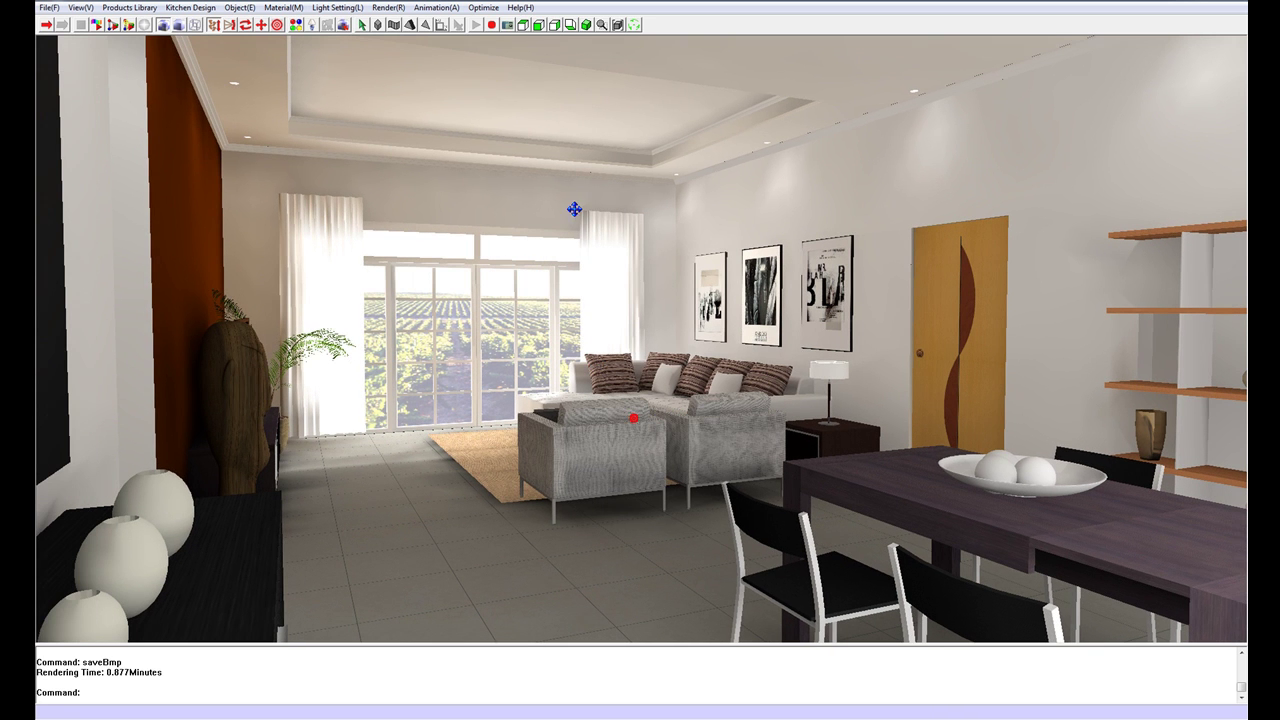
# Step: Save the lounge and dining perspective as render2, rendered at 2 Mega Pixel
pyautogui.click(507, 24)
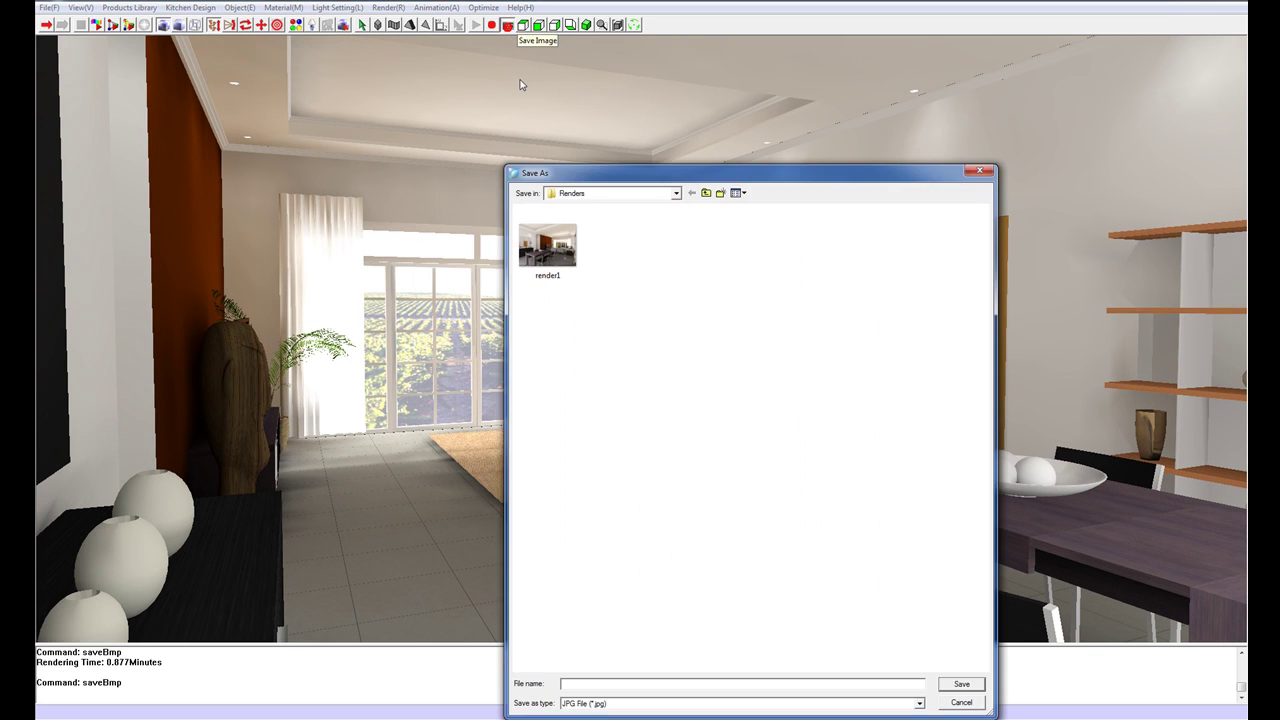
pyautogui.click(566, 270)
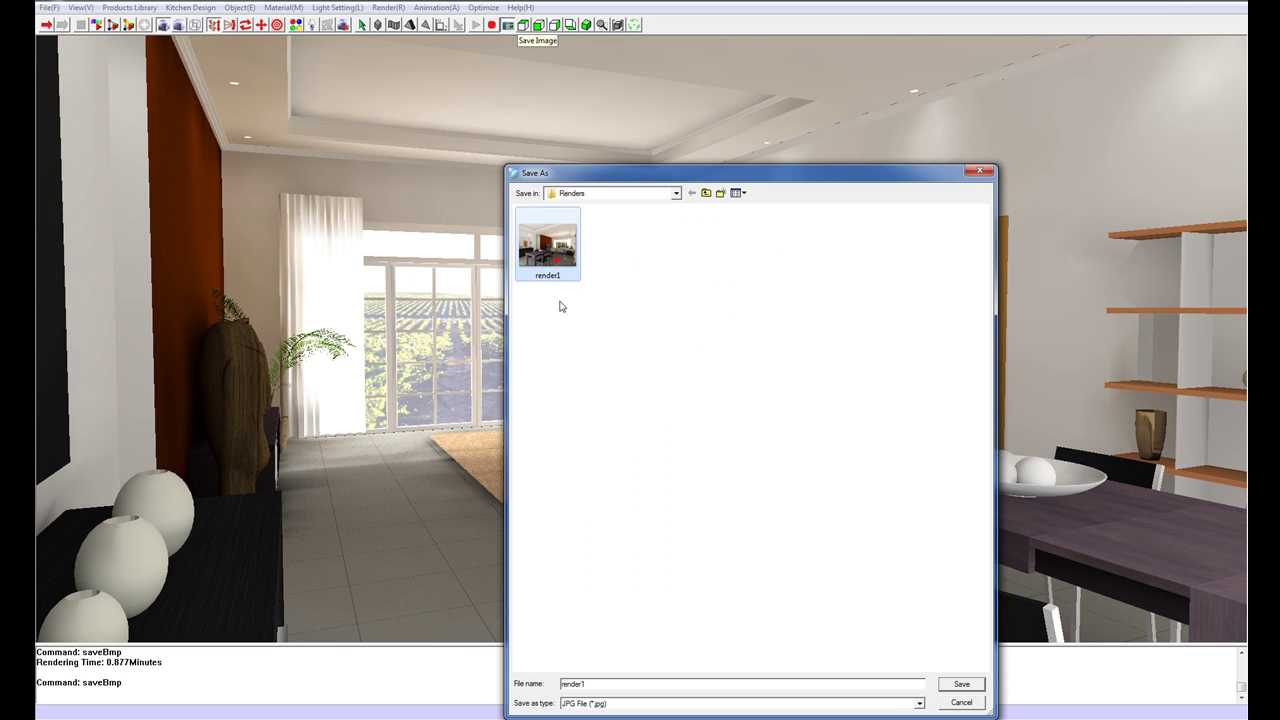
pyautogui.click(586, 684)
pyautogui.press('BackSpace')
pyautogui.write('2')
pyautogui.press('Return')
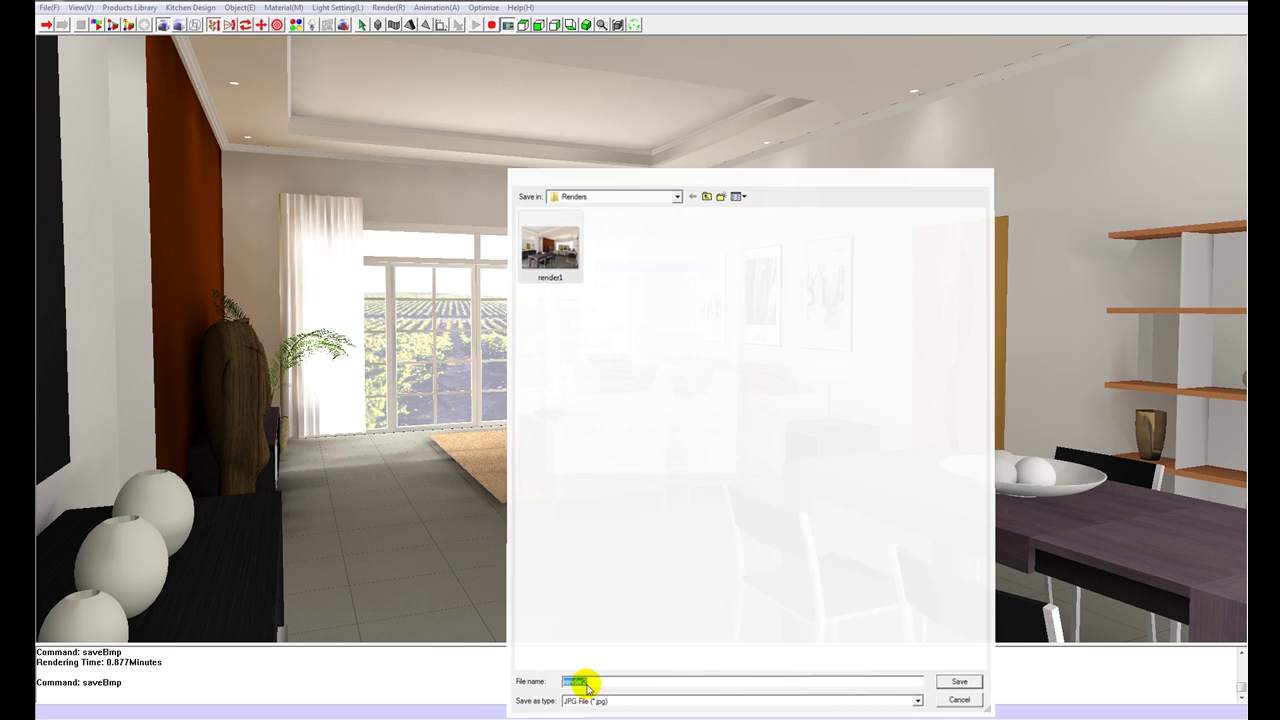
pyautogui.click(638, 263)
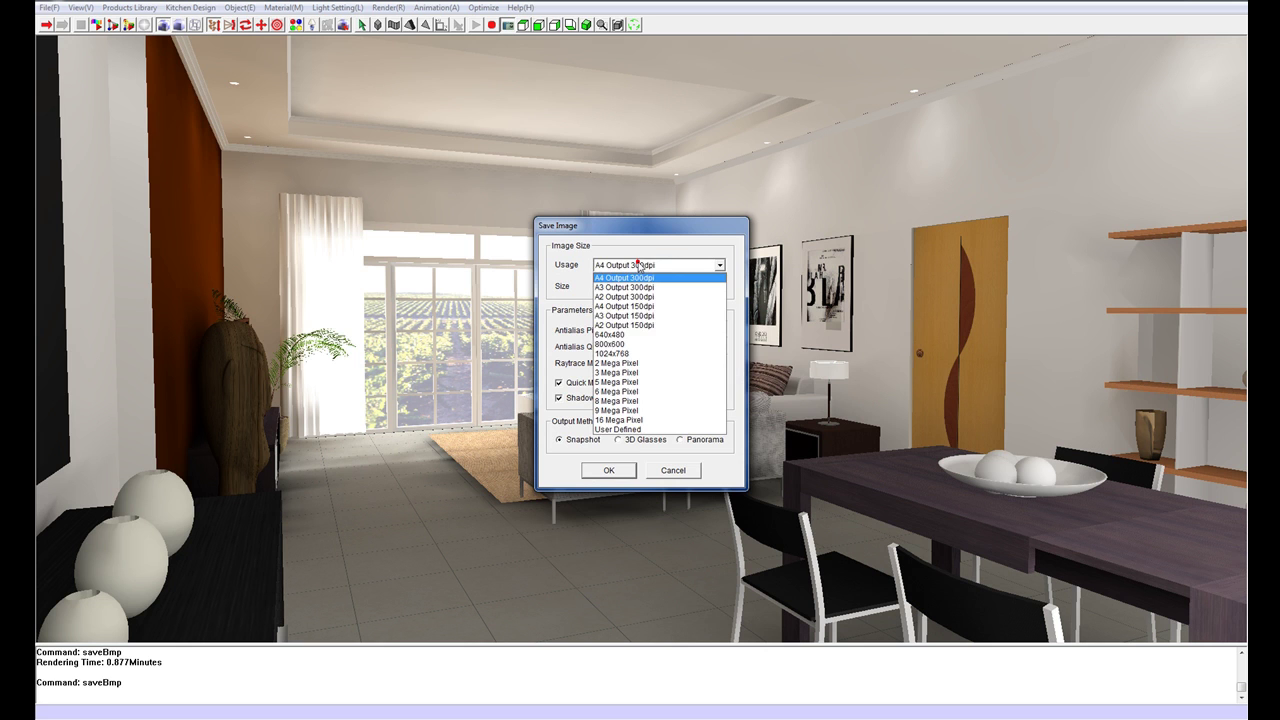
pyautogui.click(636, 357)
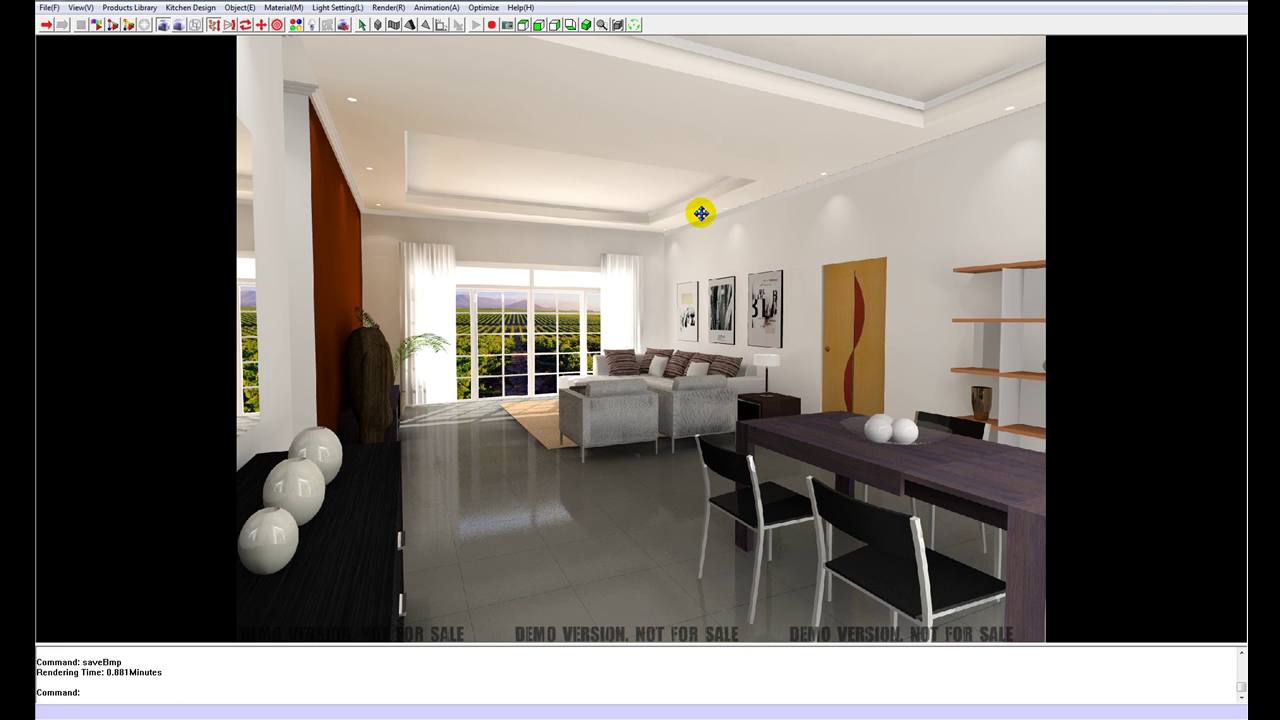
# Step: Switch to the top view, give the scene a white background, and show all hidden objects
pyautogui.click(523, 25)
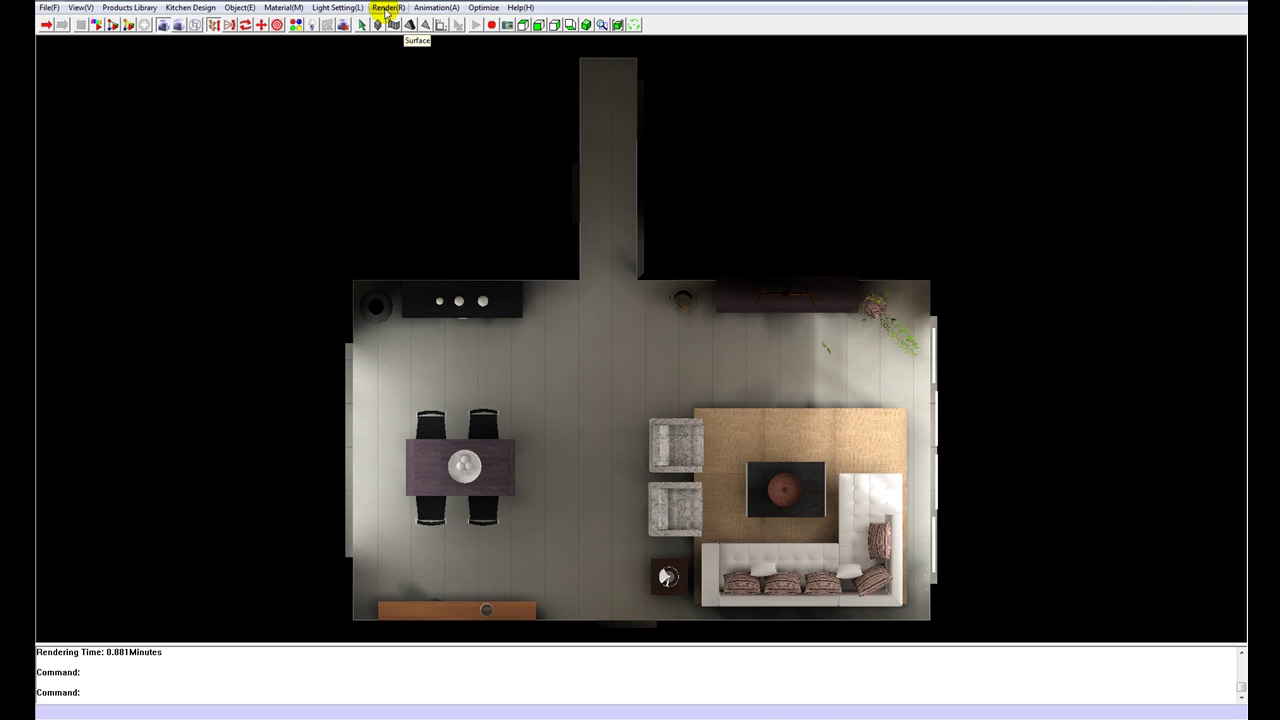
pyautogui.click(386, 8)
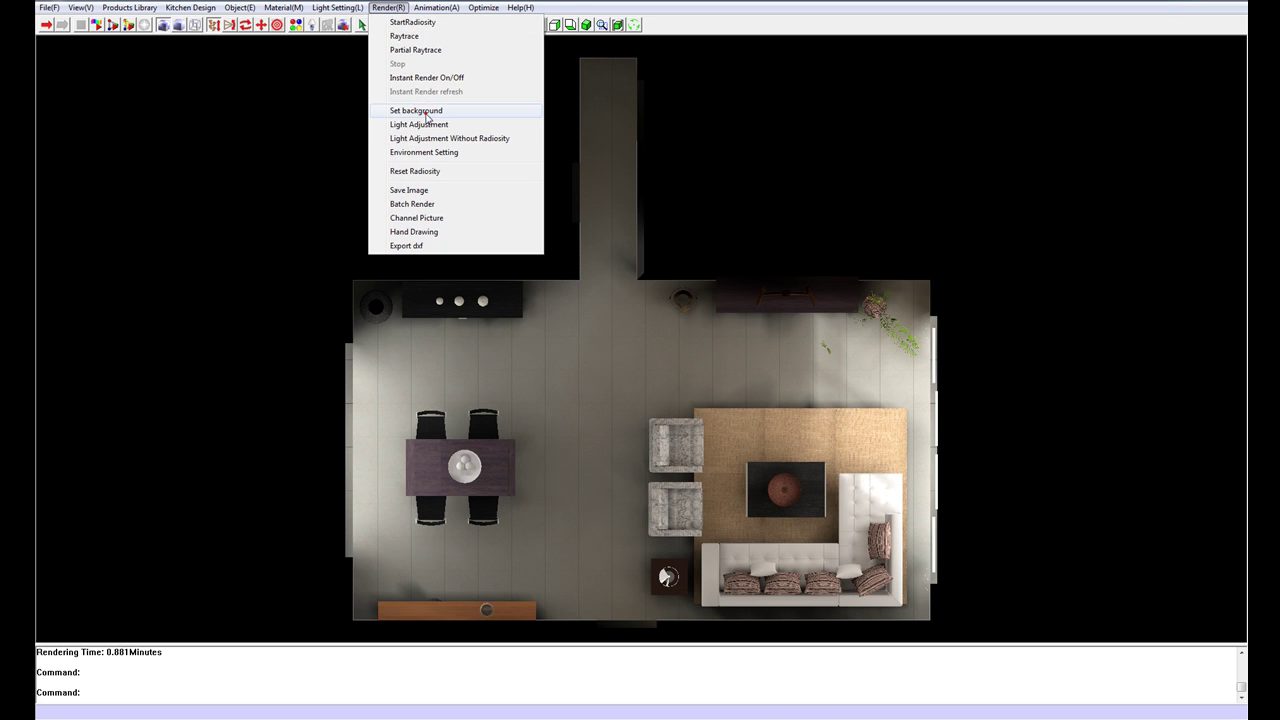
pyautogui.click(425, 112)
pyautogui.click(627, 315)
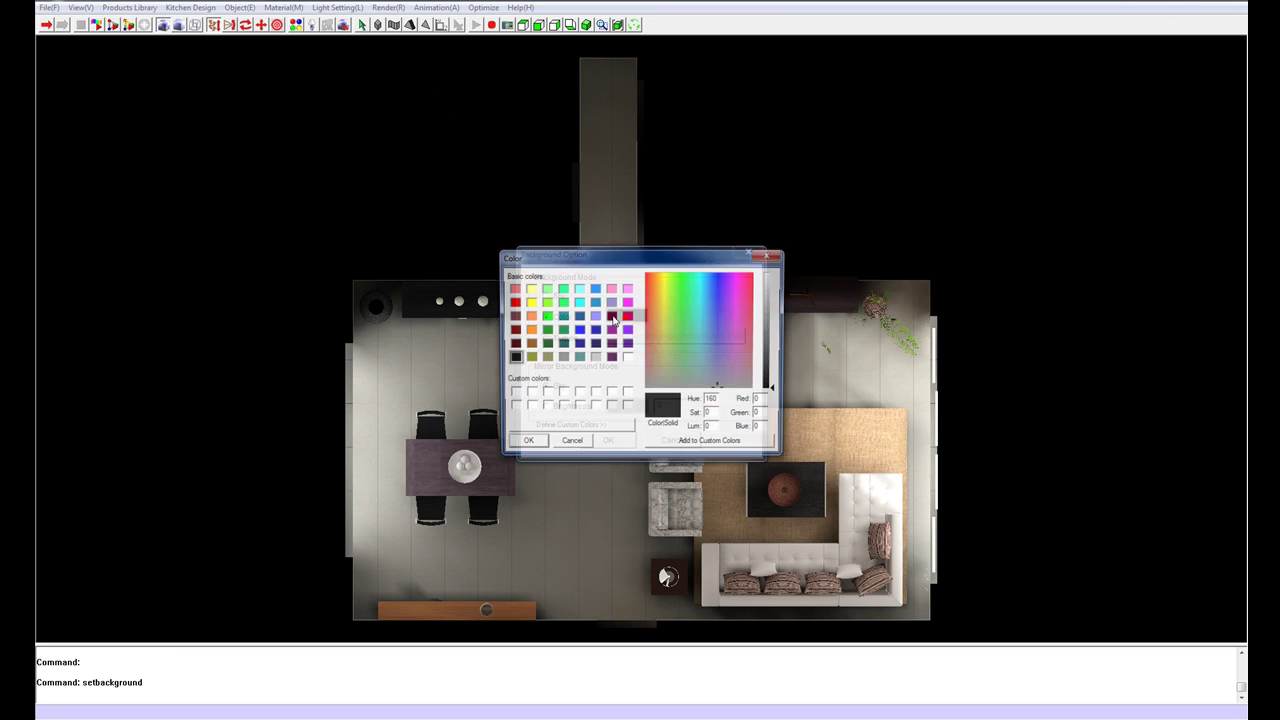
pyautogui.click(529, 394)
pyautogui.click(525, 444)
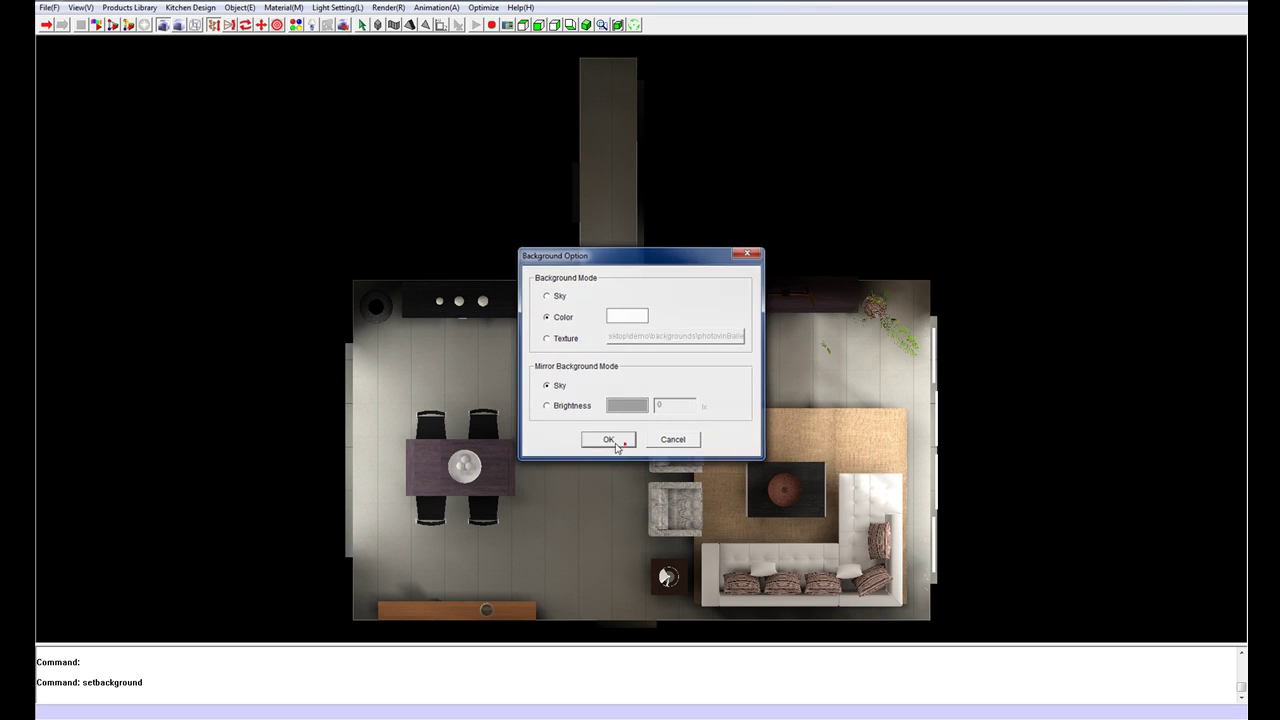
pyautogui.click(618, 442)
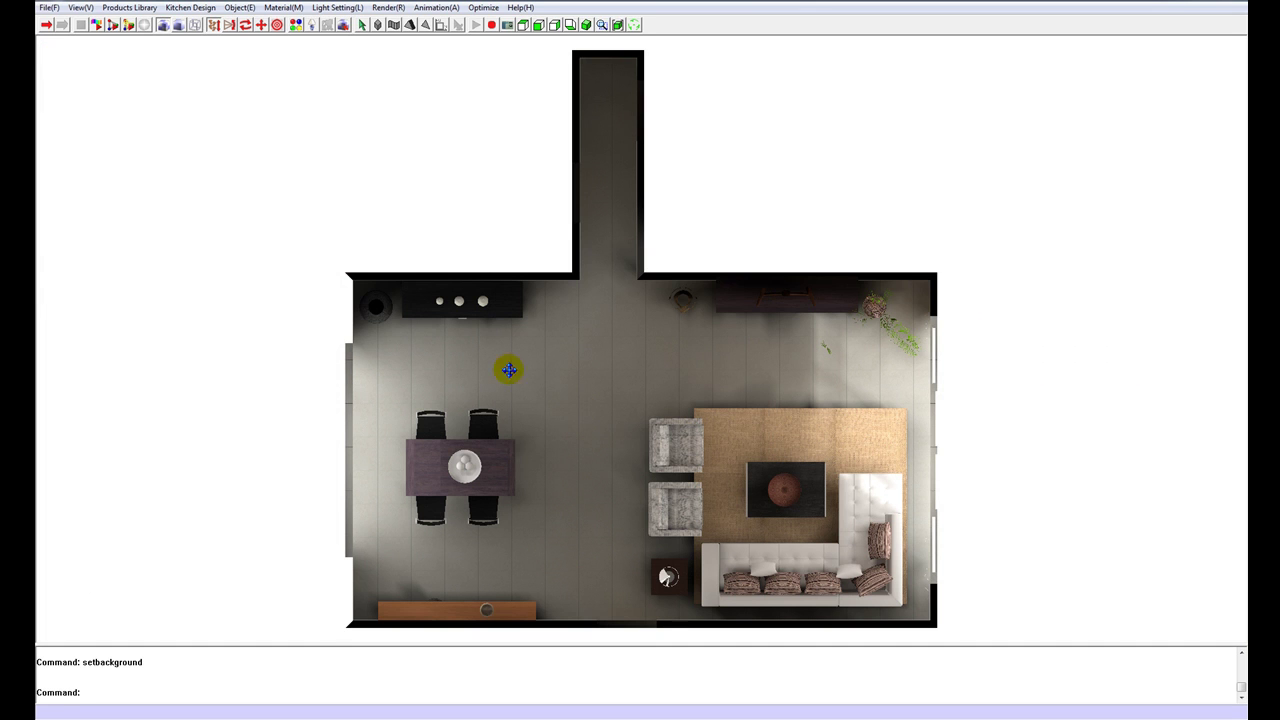
pyautogui.click(240, 7)
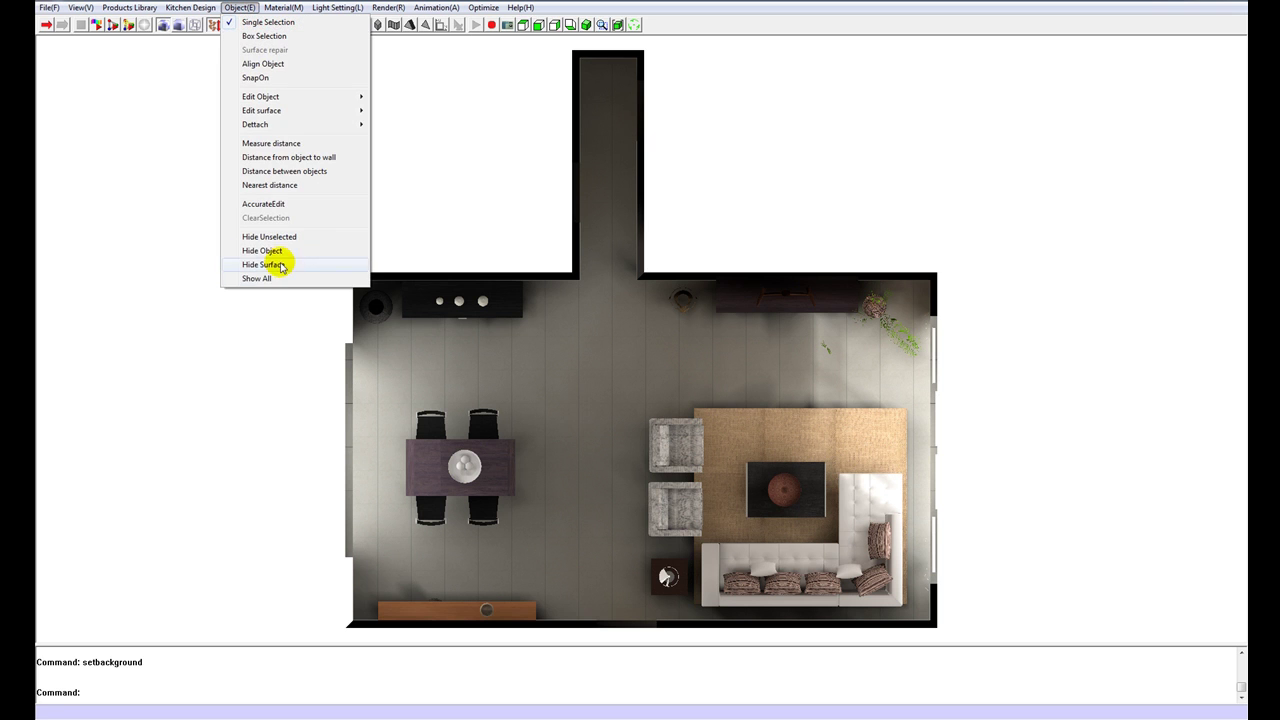
pyautogui.click(284, 278)
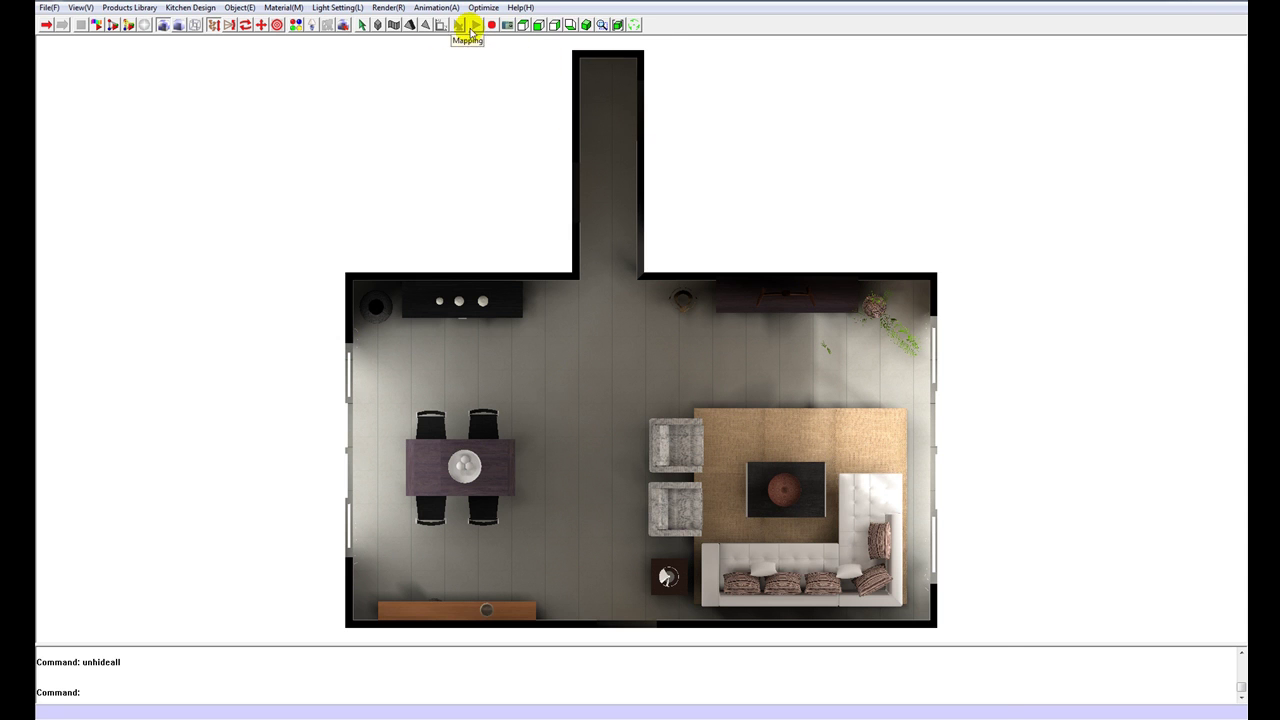
# Step: Render the overhead plan at 2 Mega Pixel as plan.jpg in the Renders folder
pyautogui.click(508, 24)
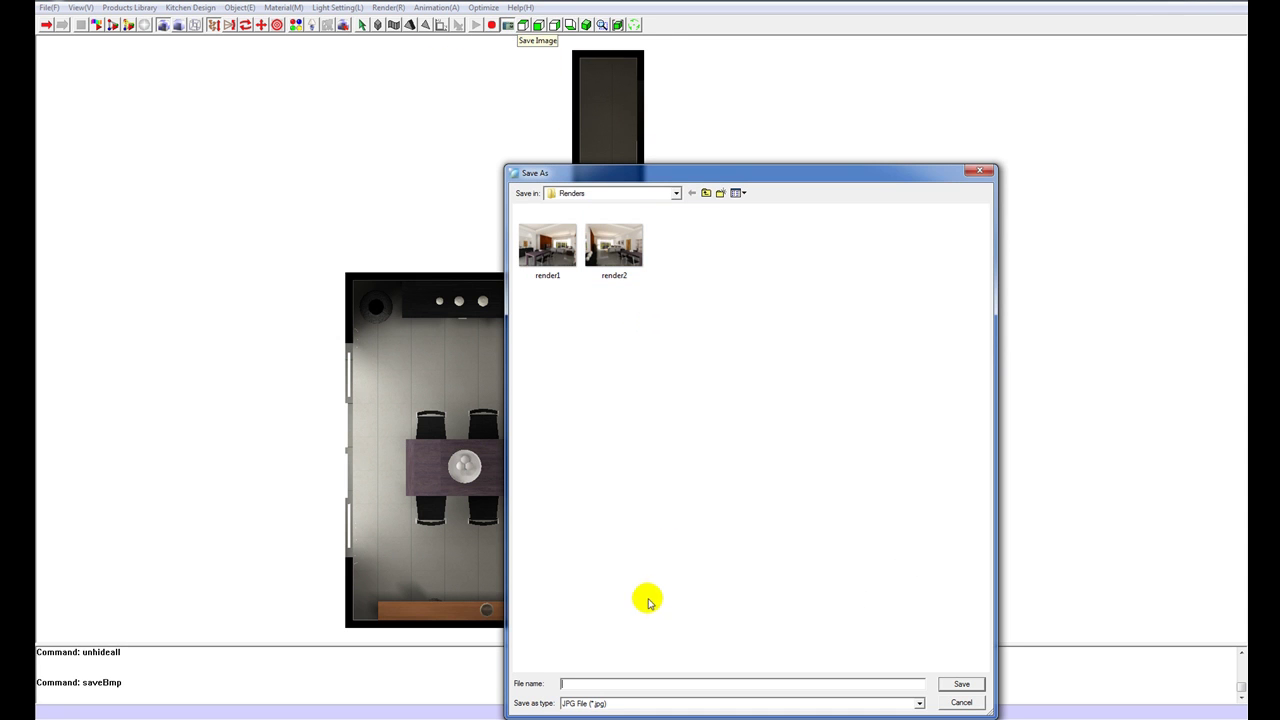
pyautogui.write('plan')
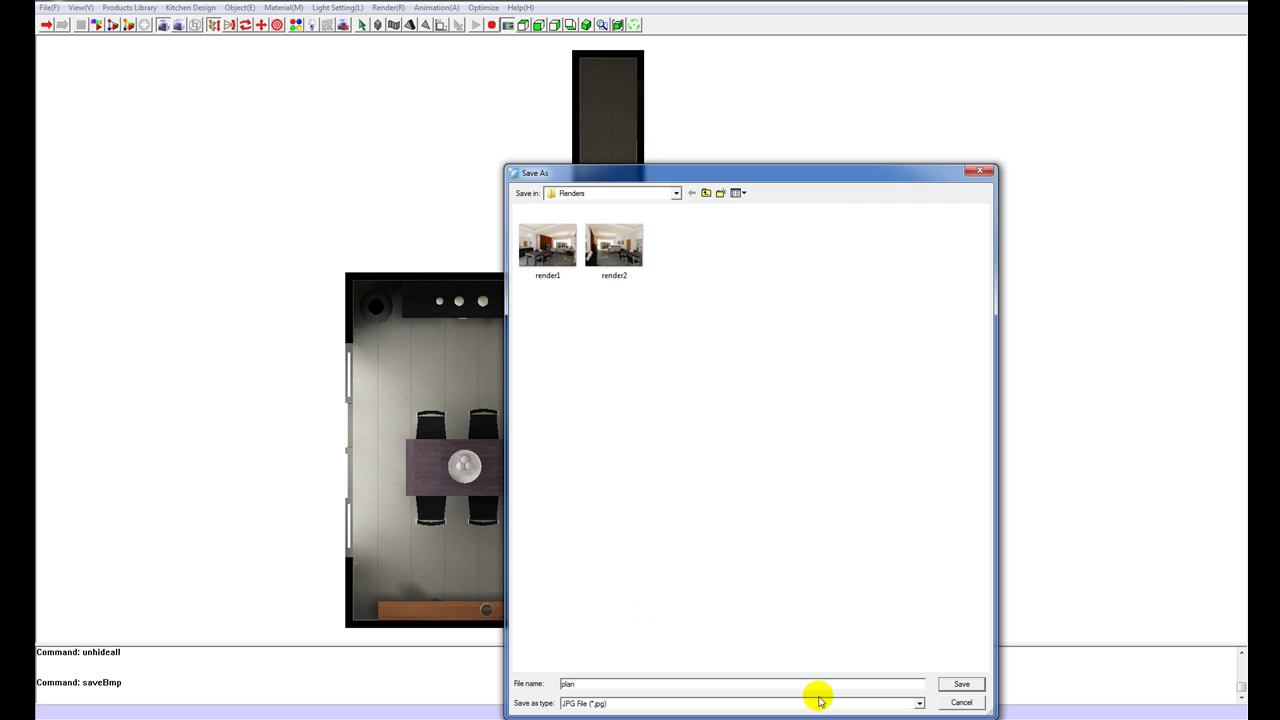
pyautogui.click(964, 685)
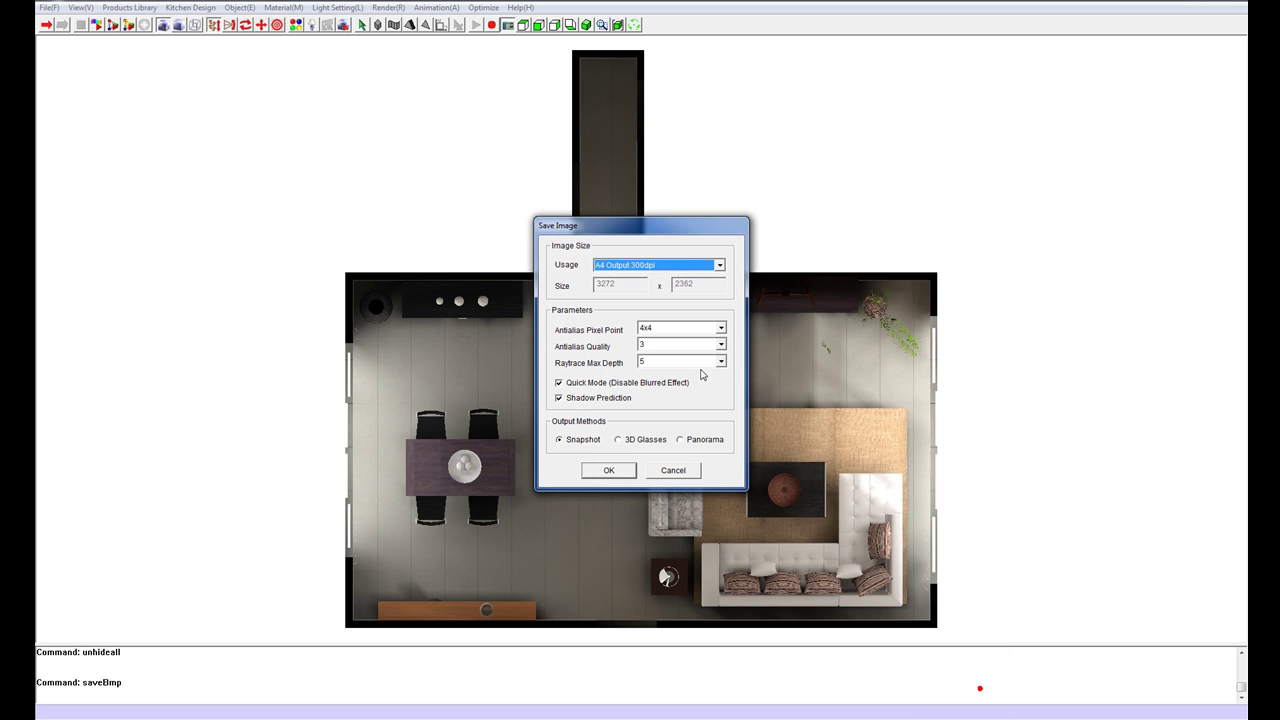
pyautogui.click(652, 265)
pyautogui.click(643, 363)
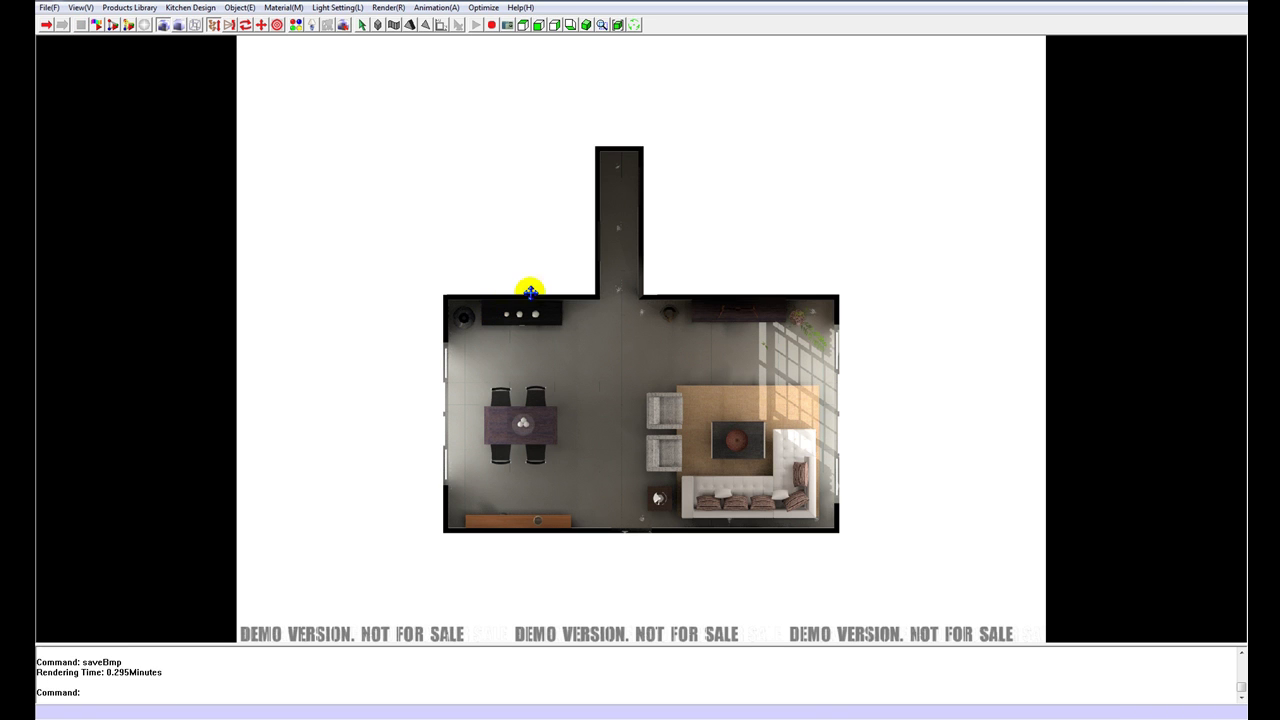
# Step: Switch to the isometric 3D view and hide the ceiling frames
pyautogui.click(587, 25)
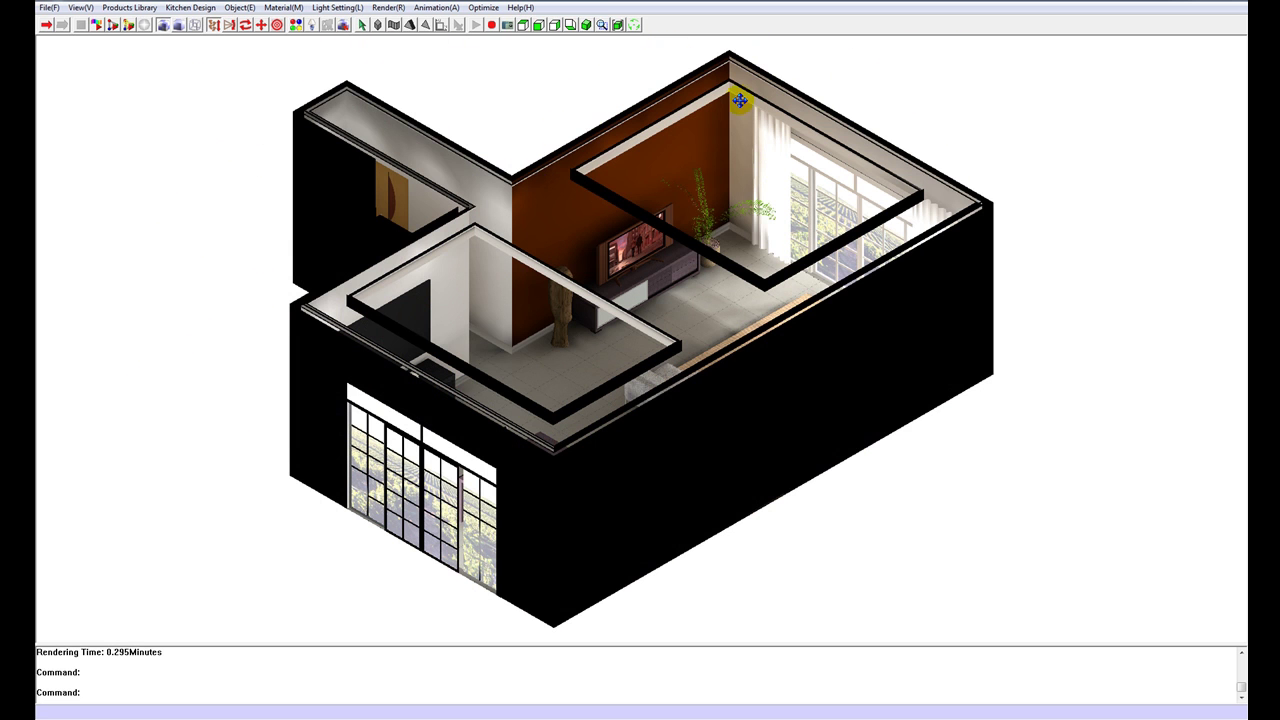
pyautogui.click(240, 7)
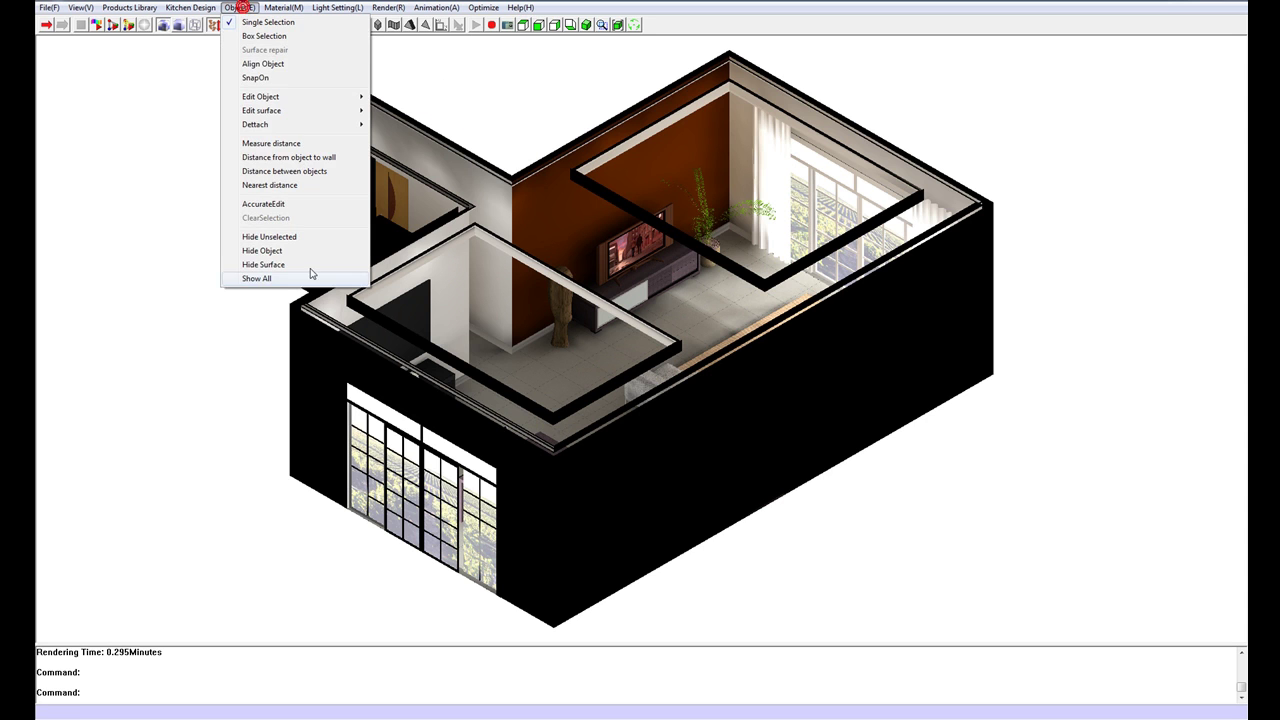
pyautogui.click(335, 251)
pyautogui.click(572, 284)
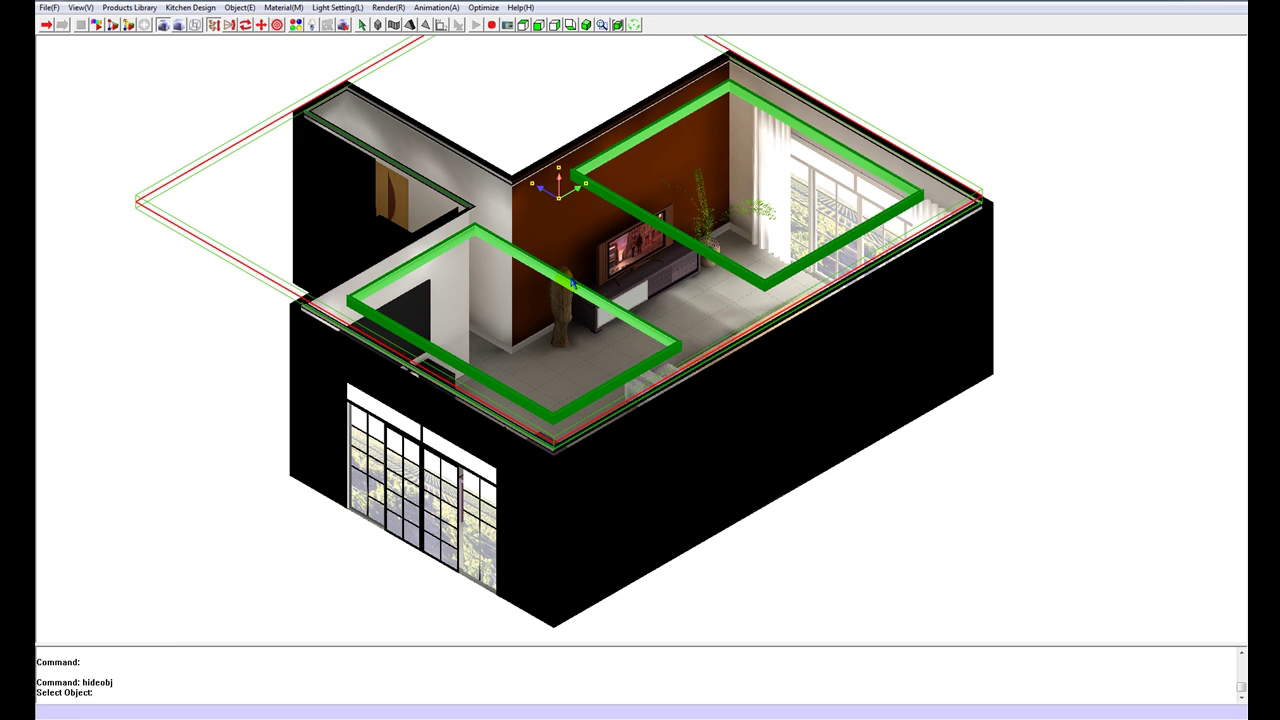
pyautogui.press('Return')
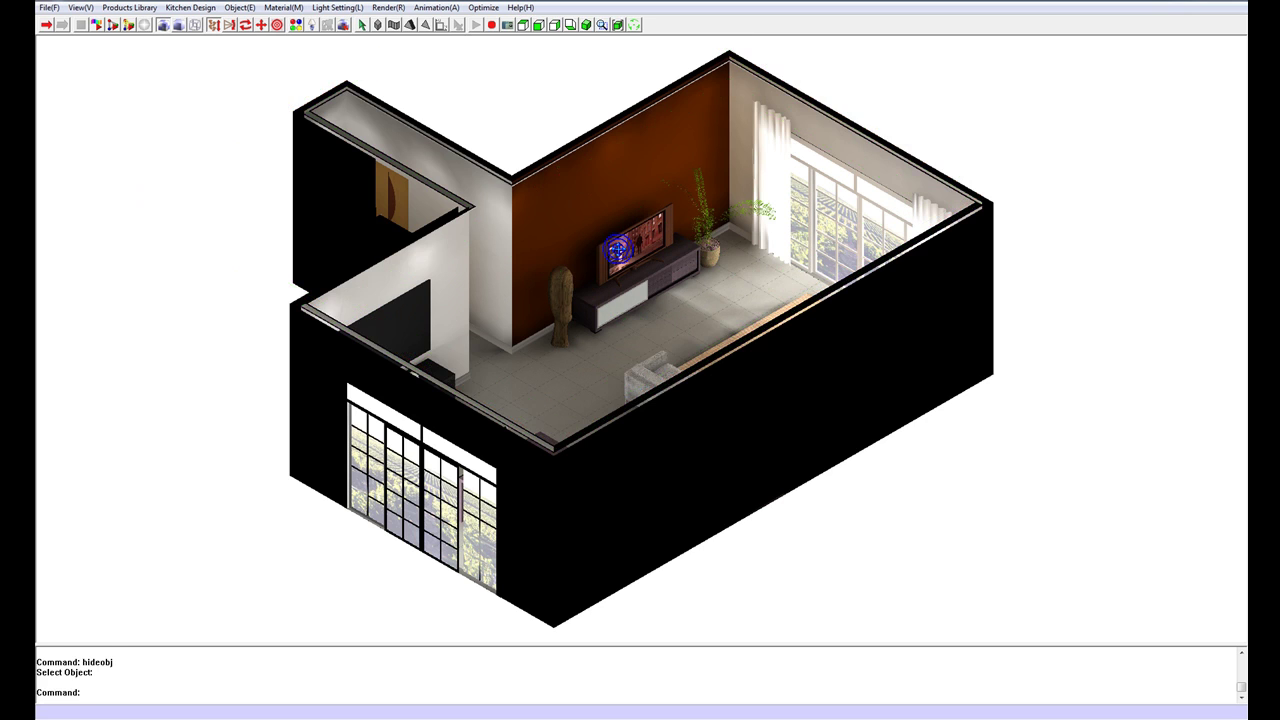
# Step: Hide the front wall, the left wall with glass doors, and the remaining near walls and door
pyautogui.click(728, 374)
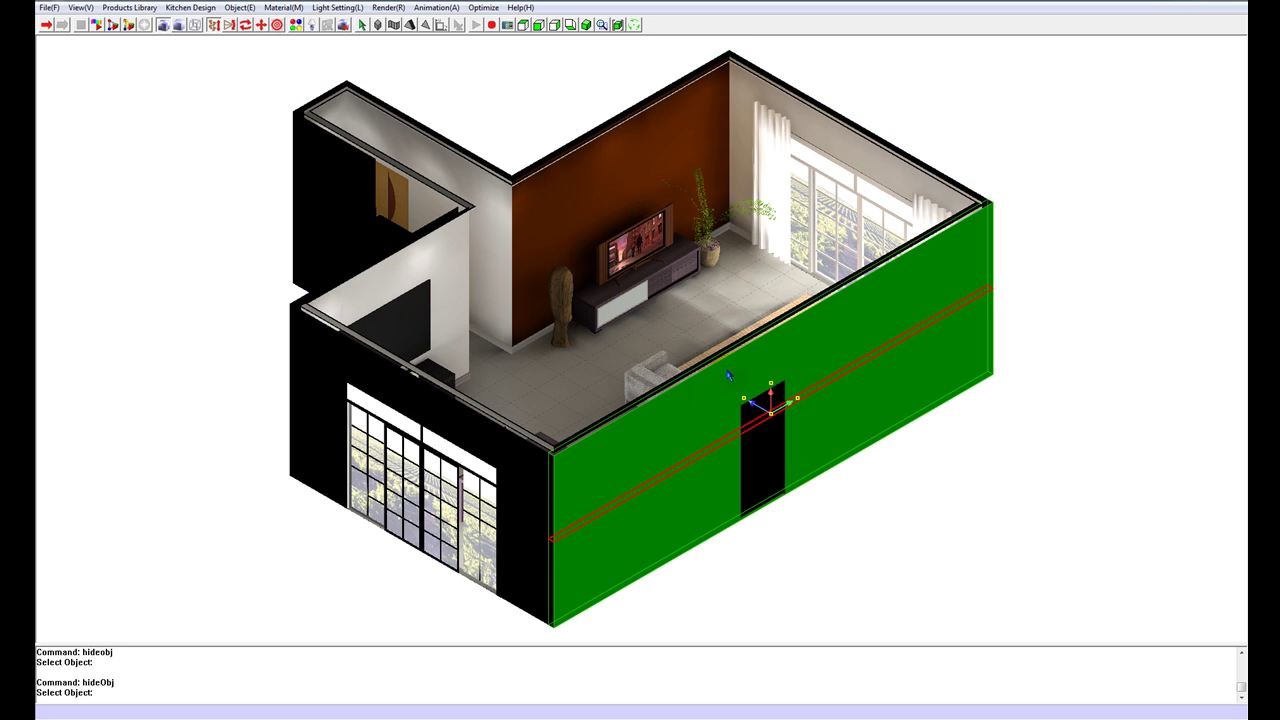
pyautogui.keyDown('ctrl'); pyautogui.click(500, 470); pyautogui.keyUp('ctrl')
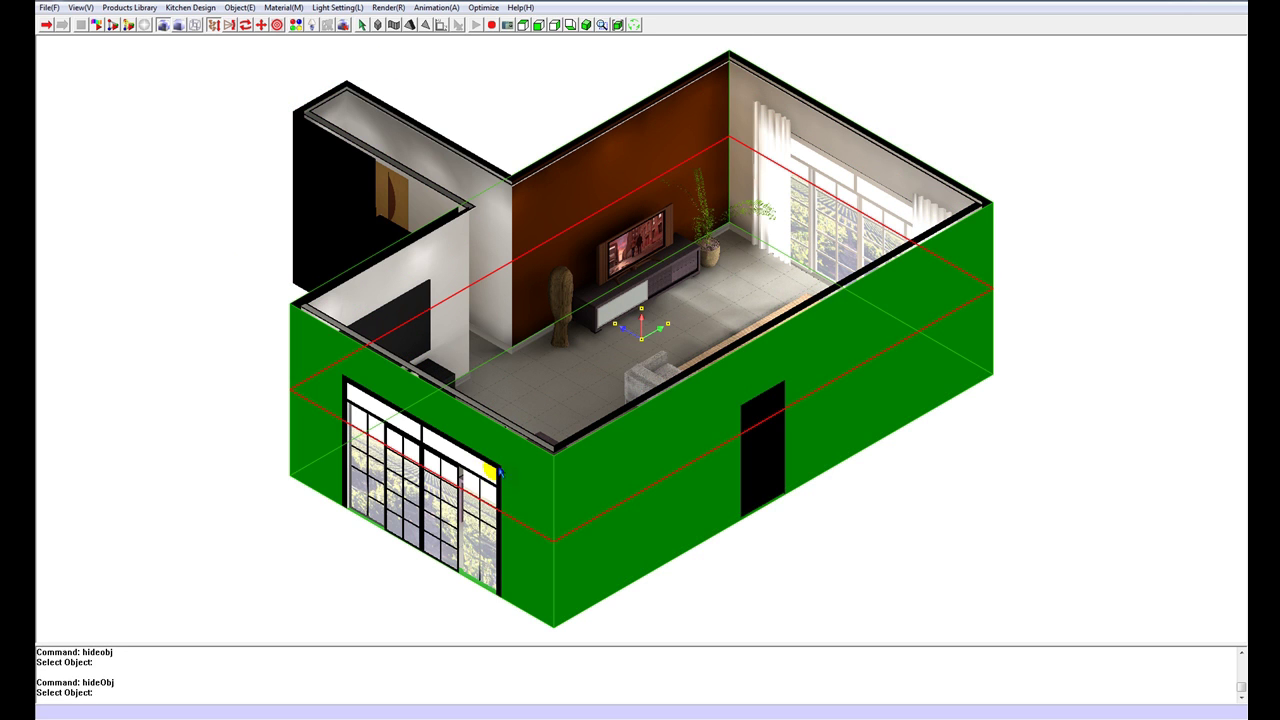
pyautogui.keyDown('ctrl'); pyautogui.click(493, 470); pyautogui.keyUp('ctrl')
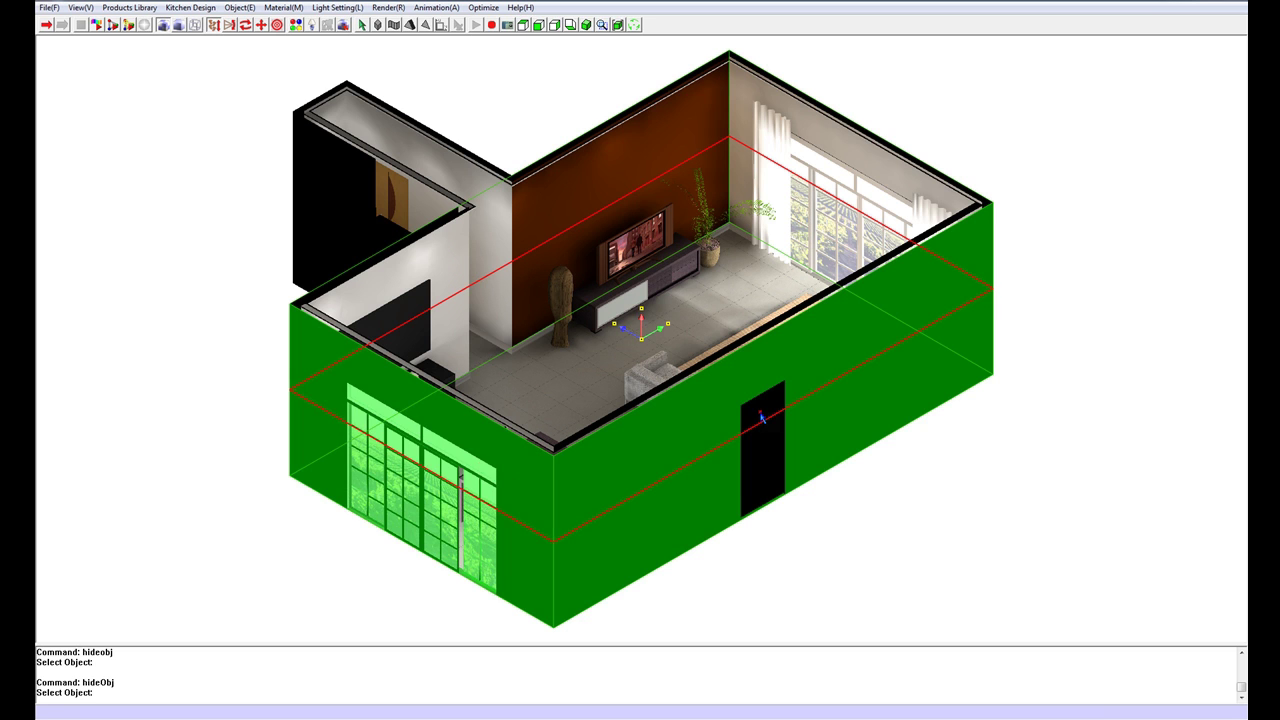
pyautogui.keyDown('ctrl'); pyautogui.click(600, 429); pyautogui.keyUp('ctrl')
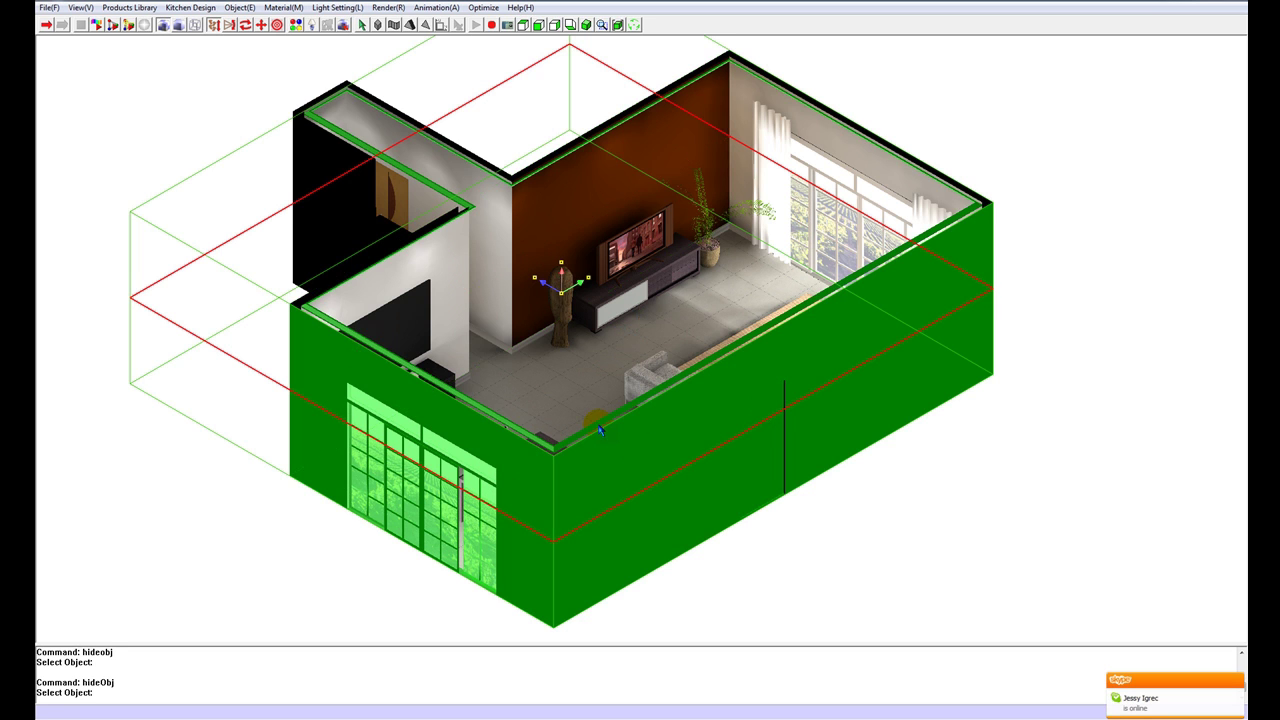
pyautogui.rightClick(598, 425)
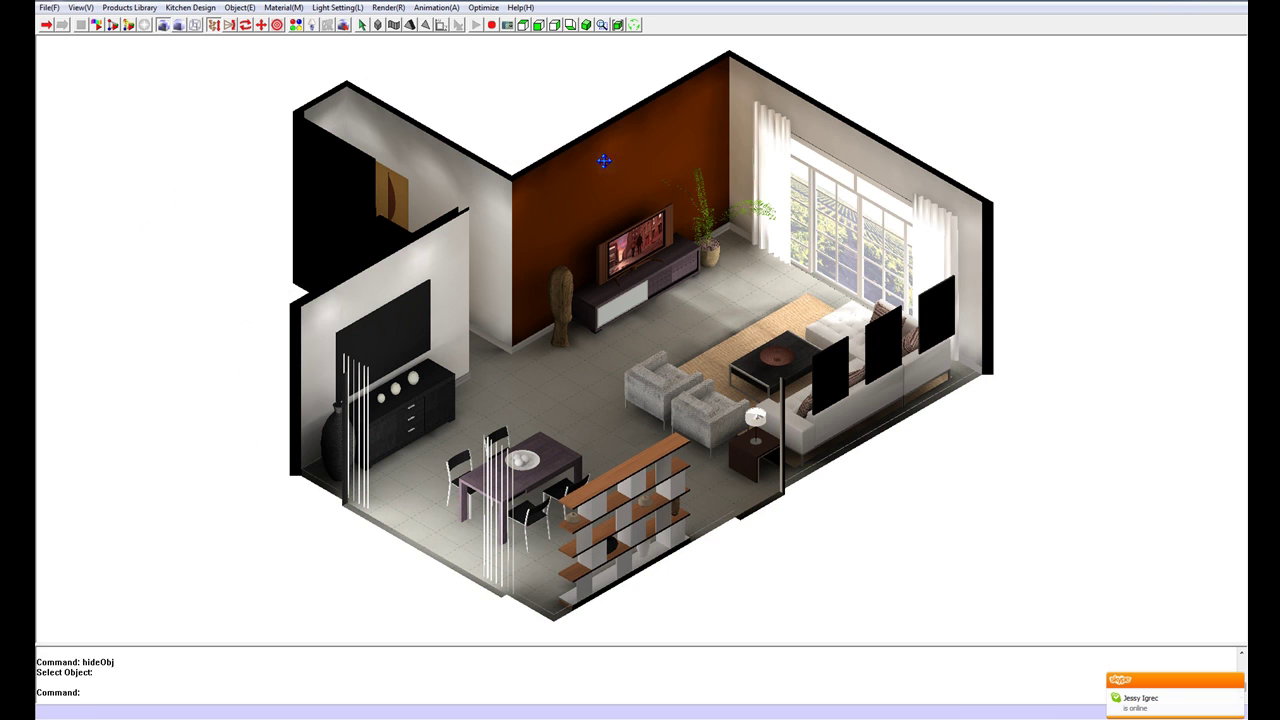
# Step: Render the cut-away isometric view as 3d at 2 Mega Pixel (1600 x 1200)
pyautogui.click(509, 25)
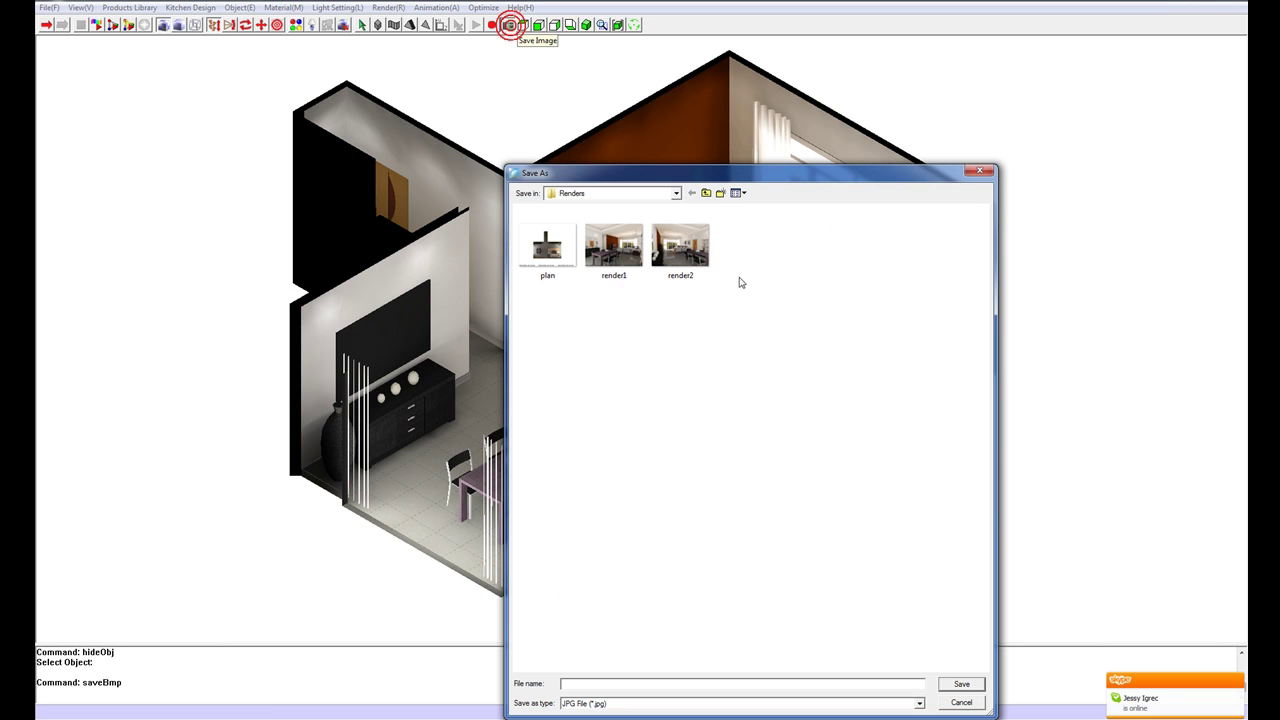
pyautogui.write('3d')
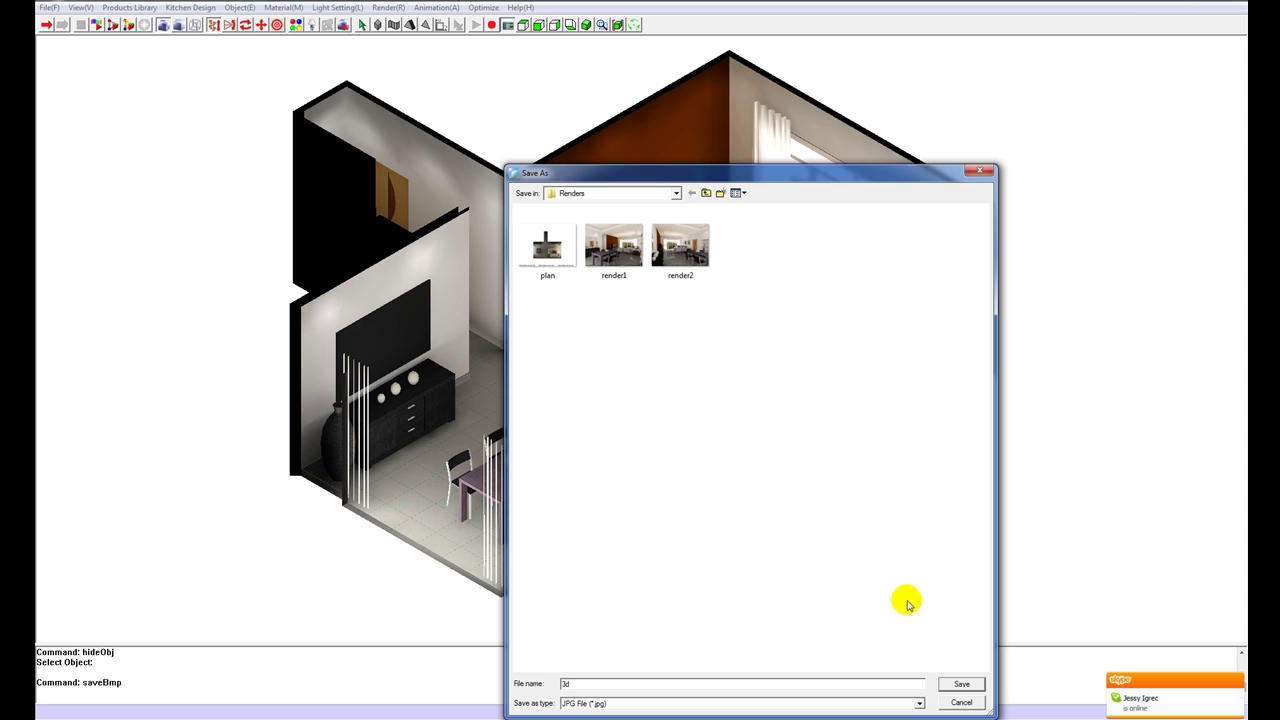
pyautogui.click(961, 684)
pyautogui.click(627, 264)
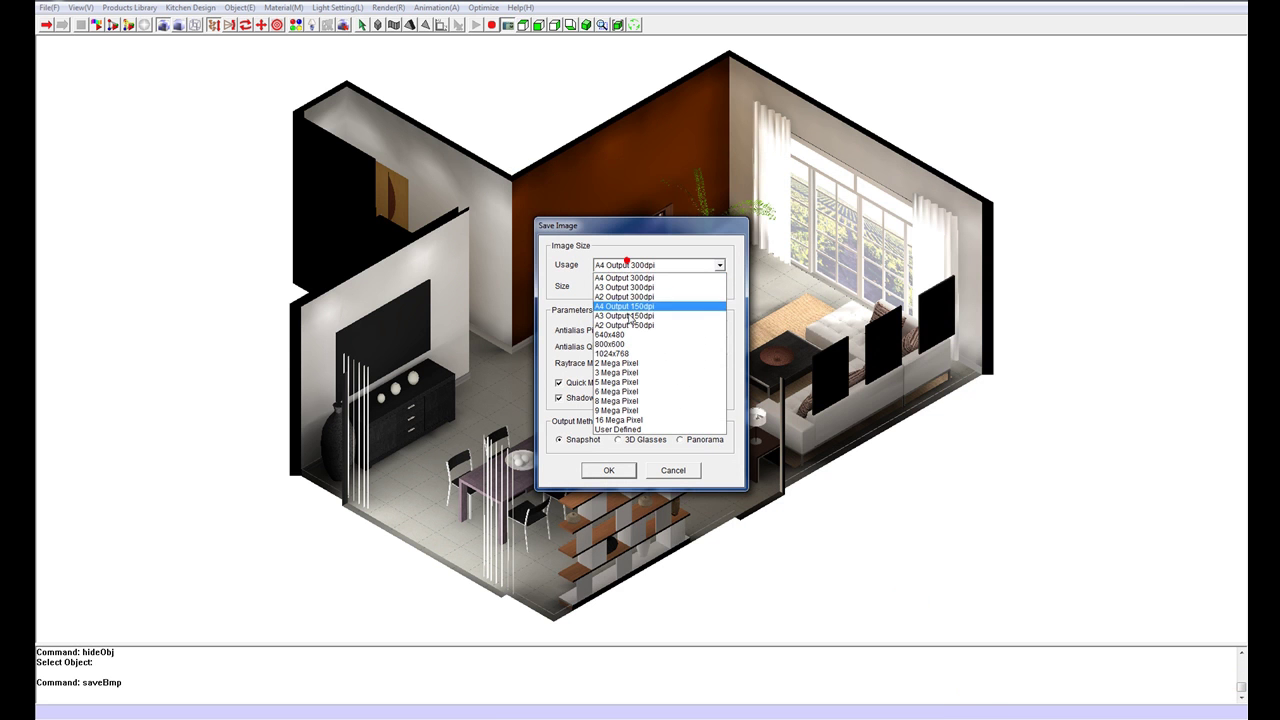
pyautogui.click(631, 358)
pyautogui.click(608, 470)
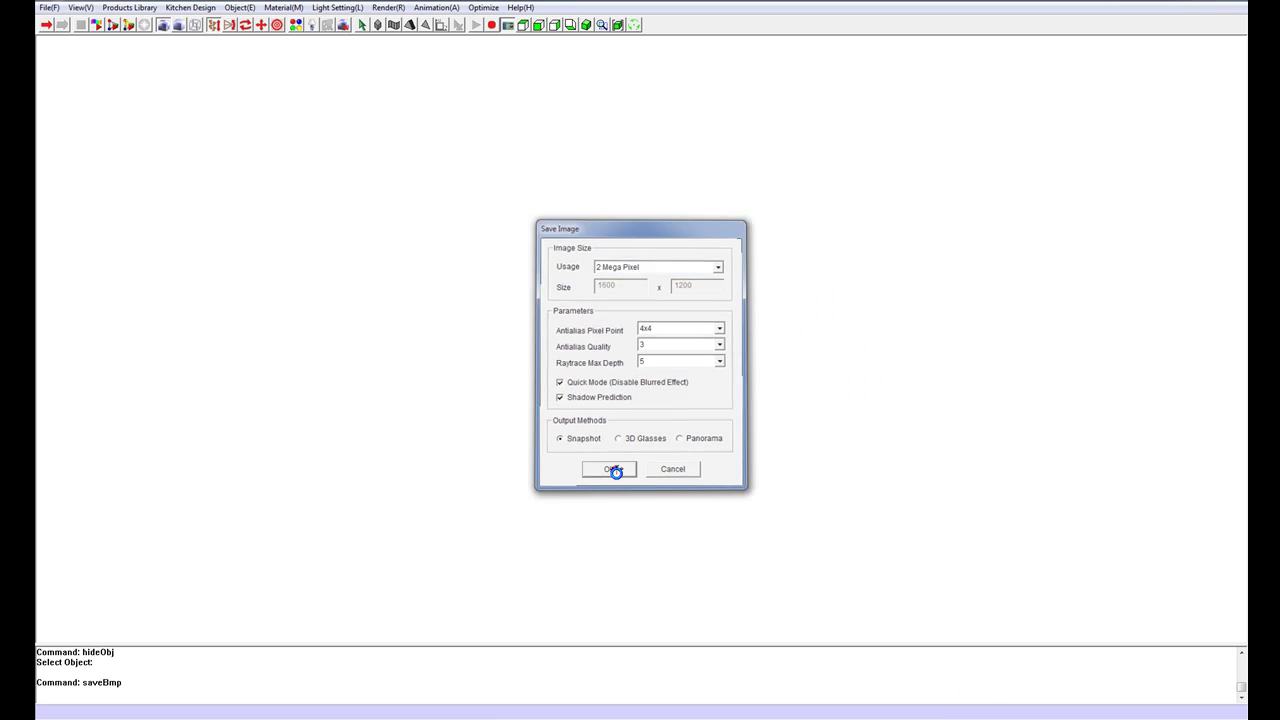